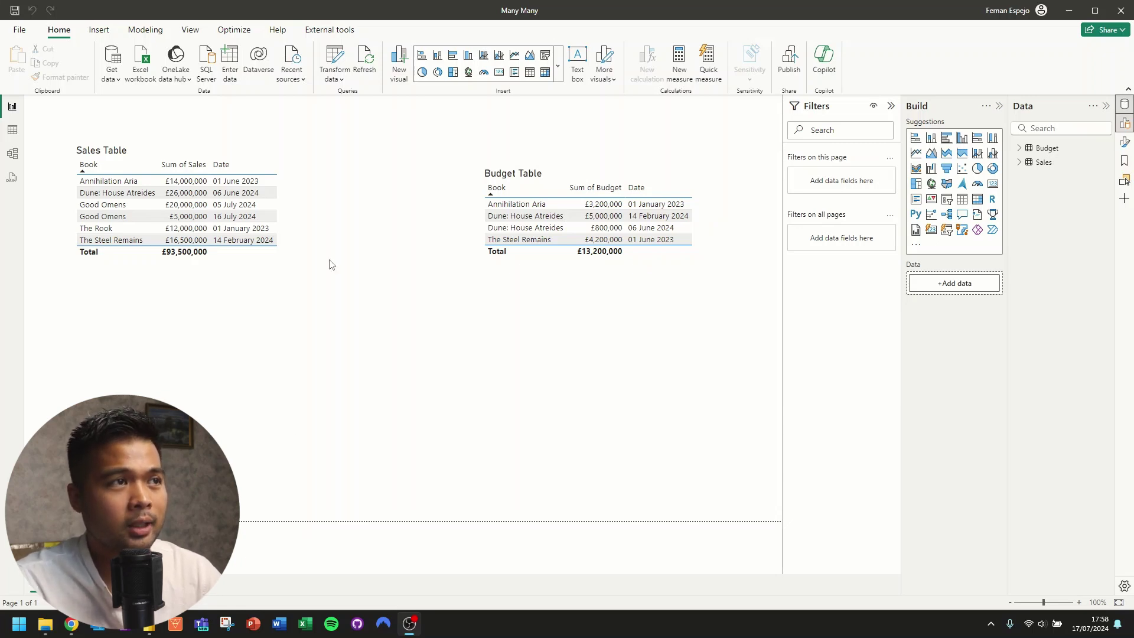
- Move the Budget Table visual up so it lines up with the Sales Table visual
left_click_drag(502, 172, 500, 152)
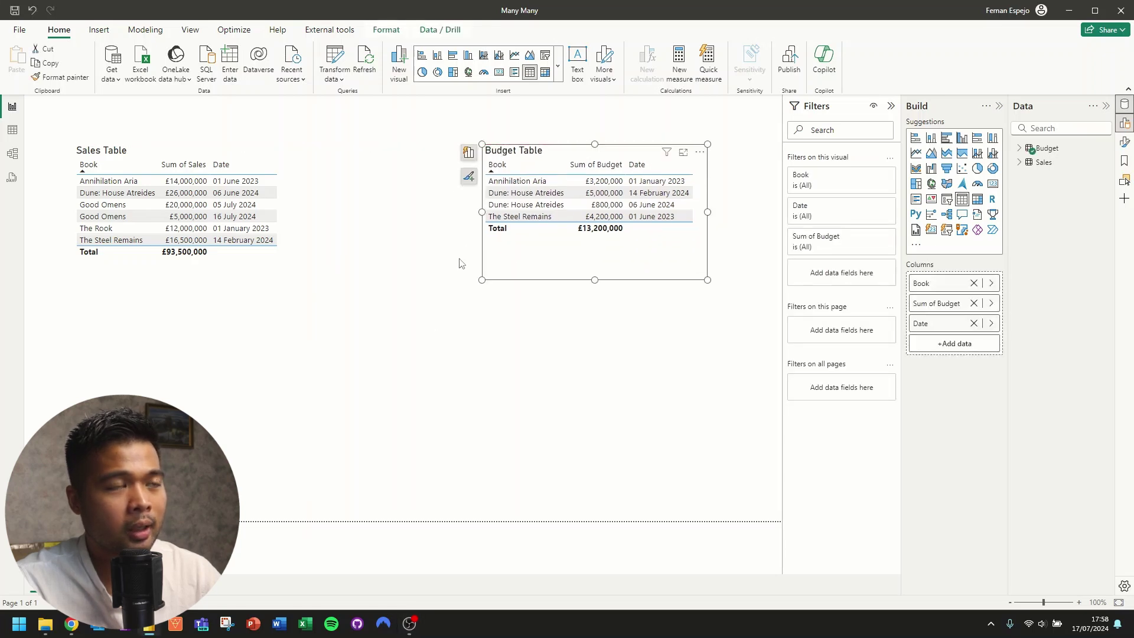
left_click(435, 342)
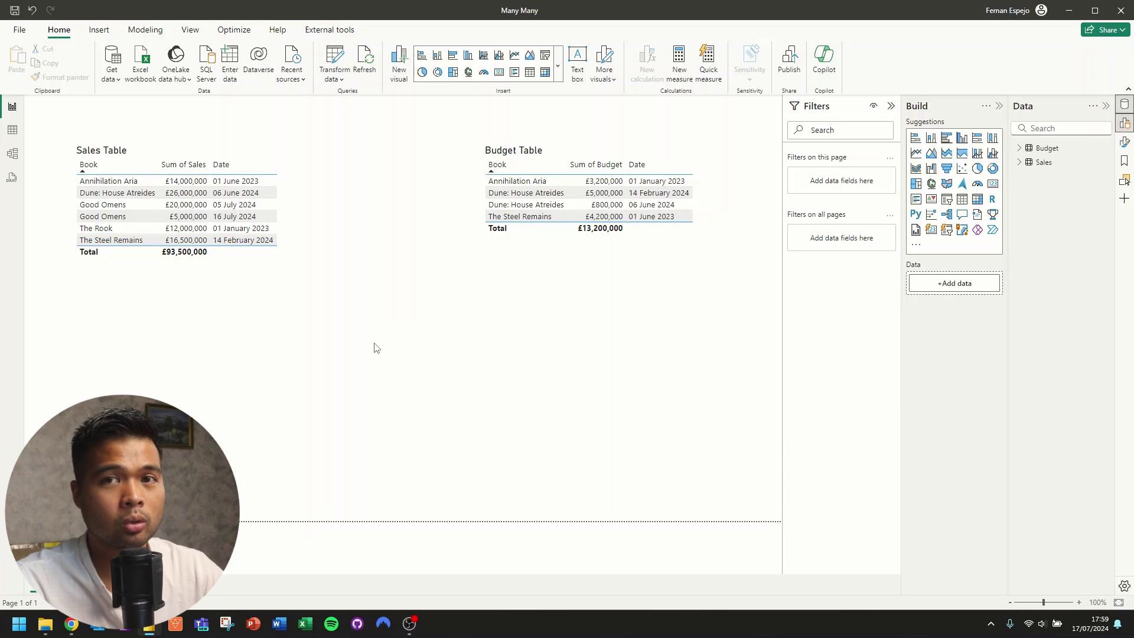
- In the model view, move the Budget card closer to Sales and start a new relationship from Sales Book to Budget Book
left_click(10, 155)
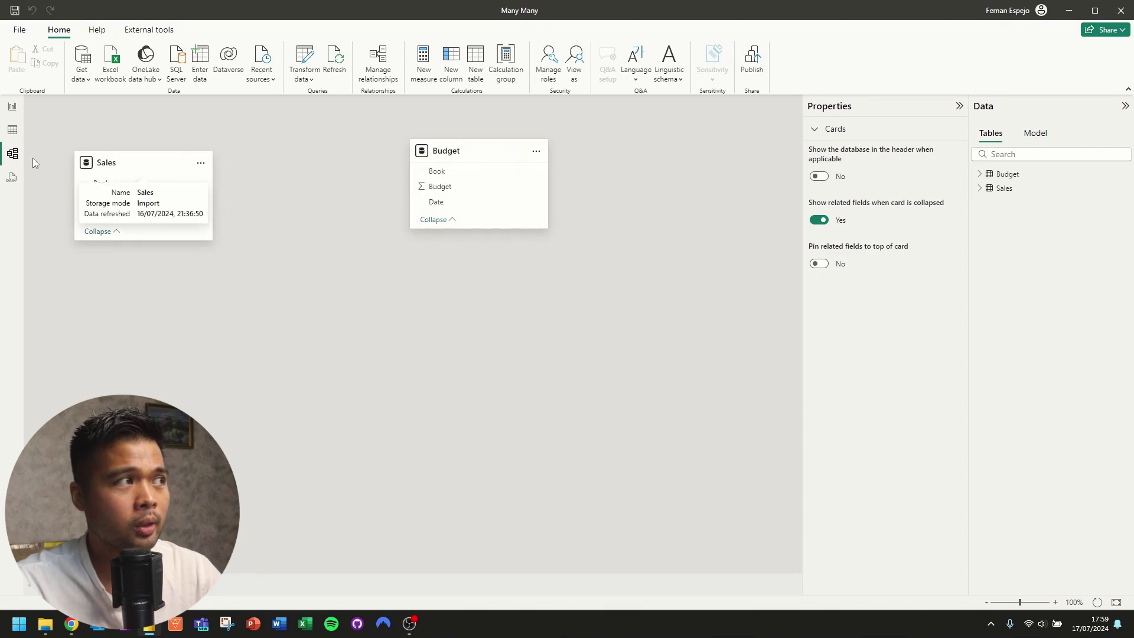
left_click_drag(461, 154, 381, 178)
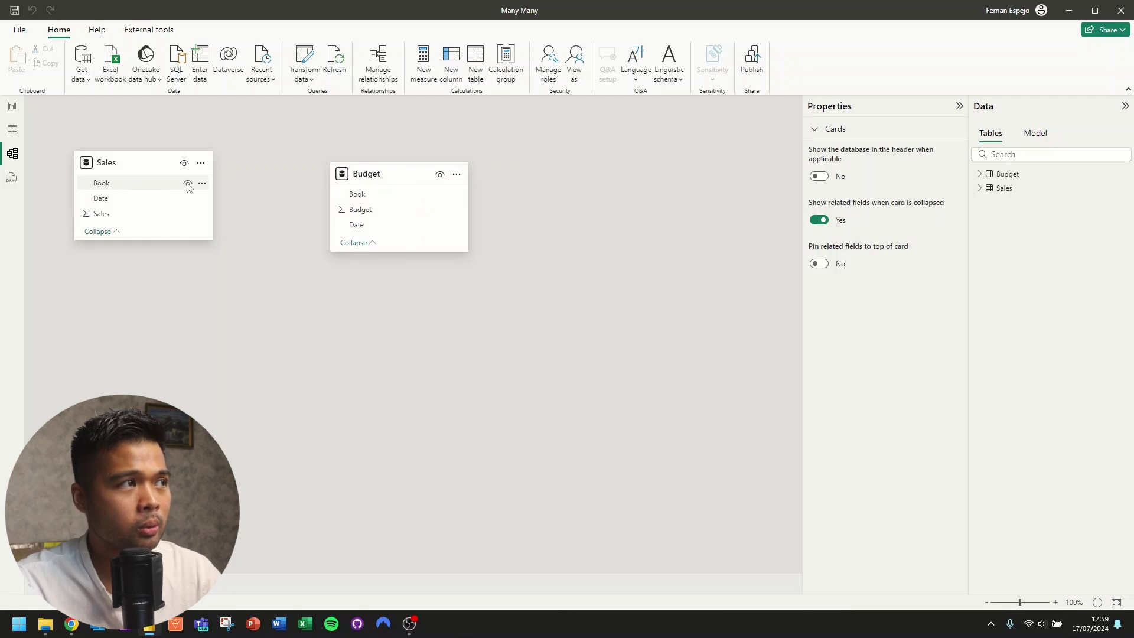
left_click_drag(134, 190, 356, 200)
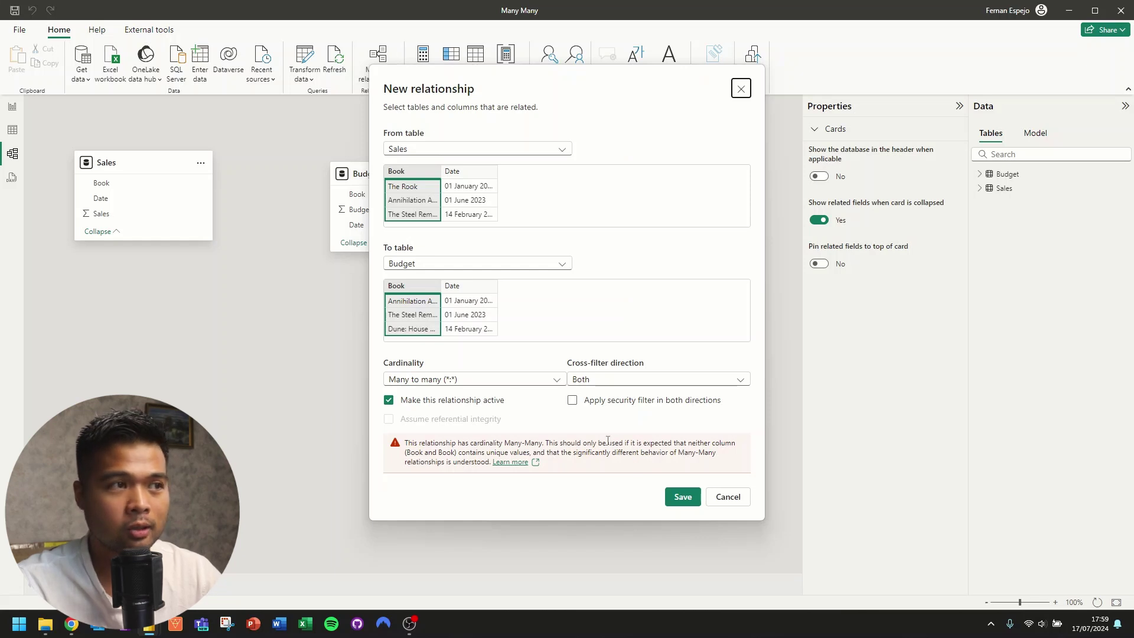
- Try the One to many (1:*) cardinality for the new relationship, then return it to Many to many (*:*)
left_click(501, 386)
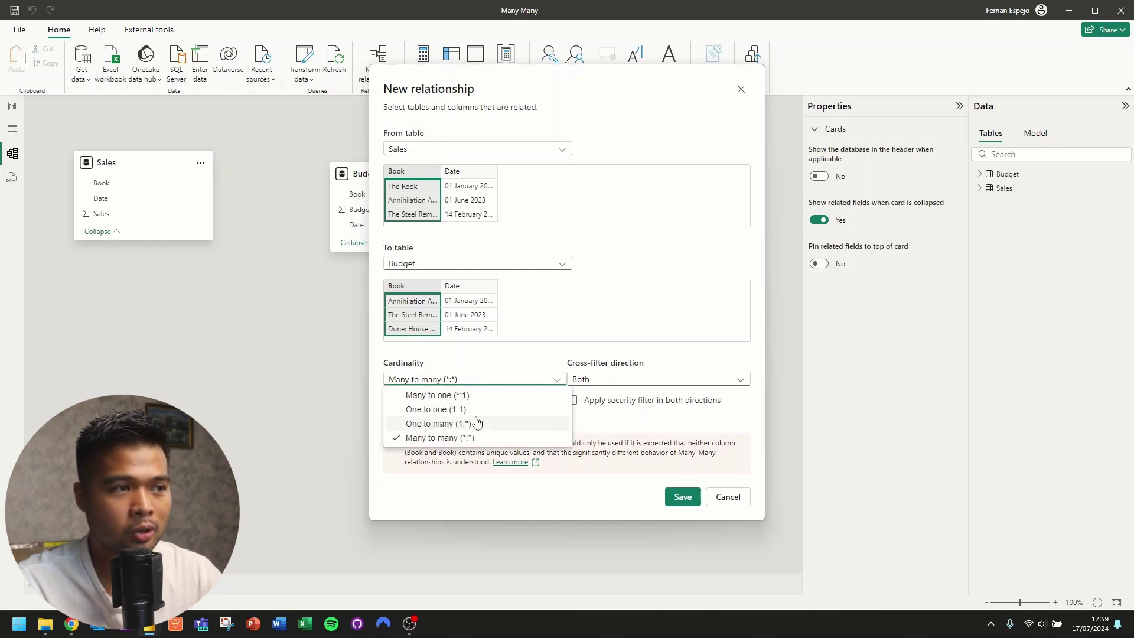
left_click(478, 422)
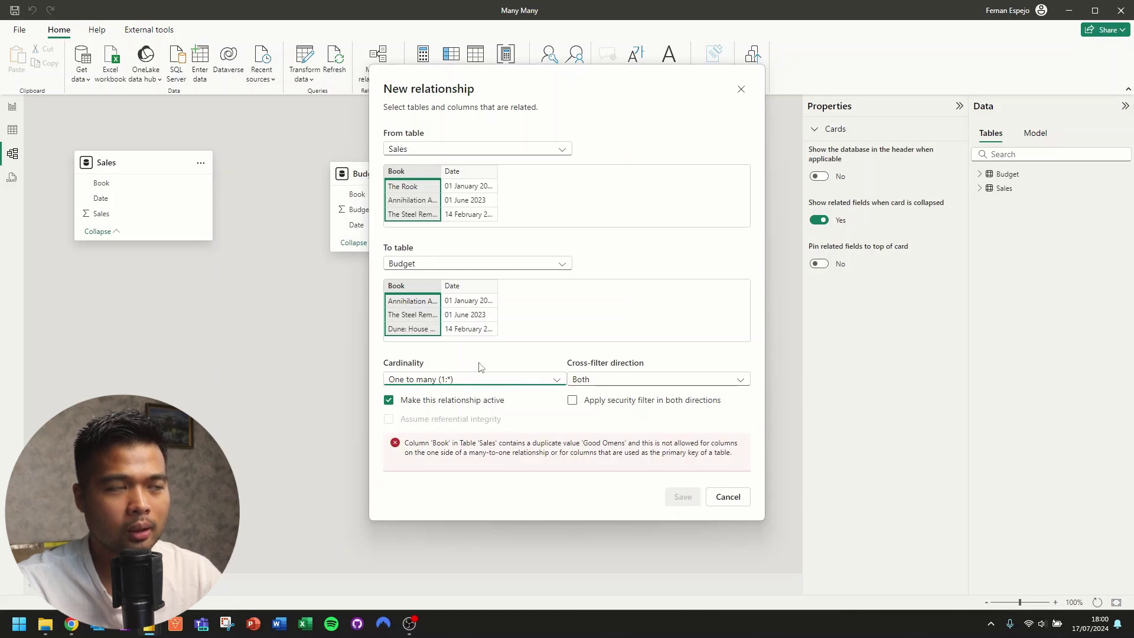
left_click(505, 384)
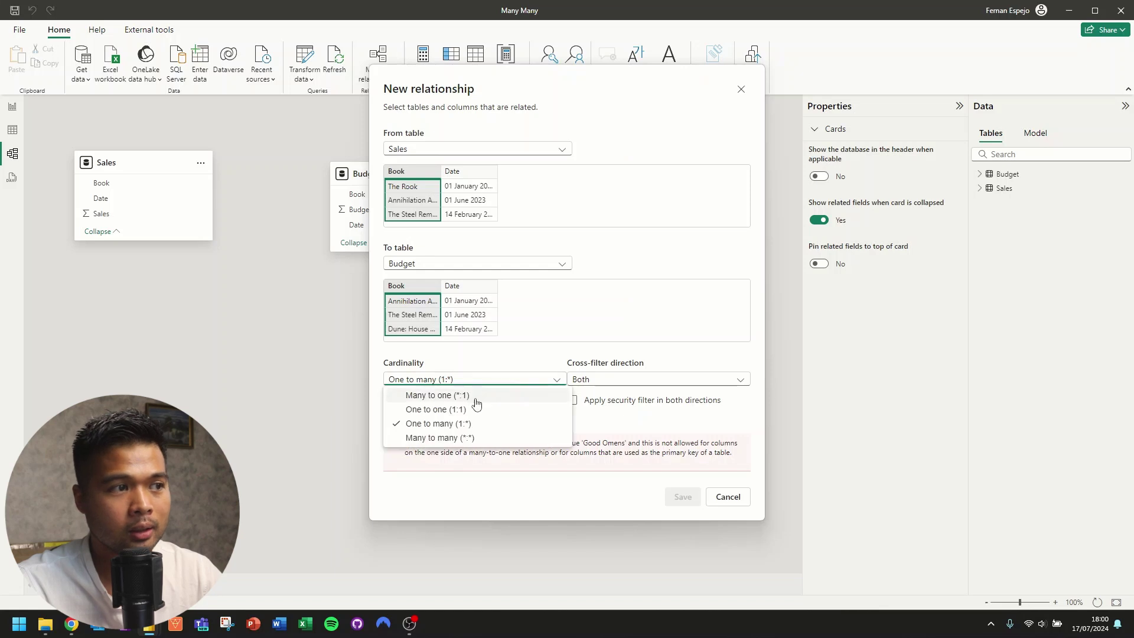
left_click(463, 435)
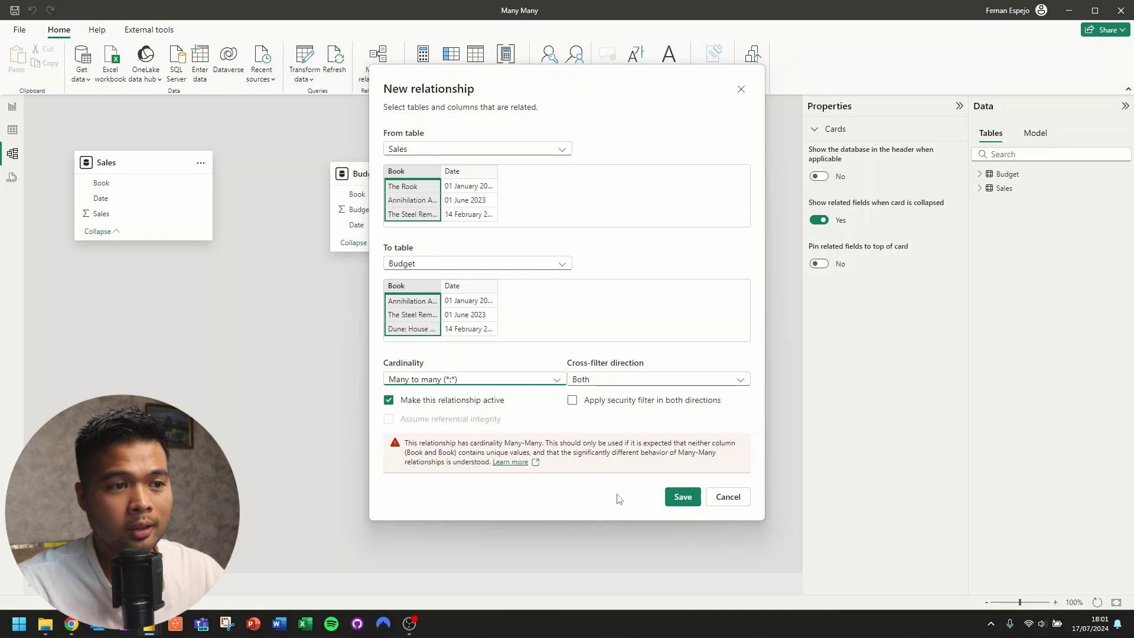
- Save the many-to-many Book relationship and place the Budget card lower than the Sales card in the model diagram
left_click(683, 499)
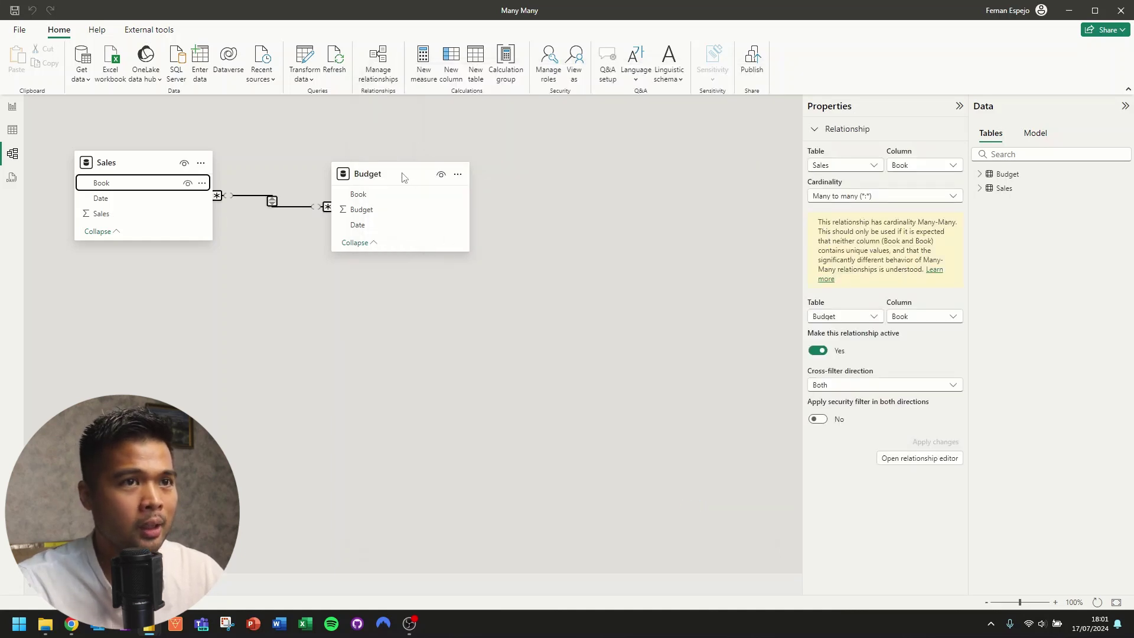
left_click_drag(414, 173, 405, 283)
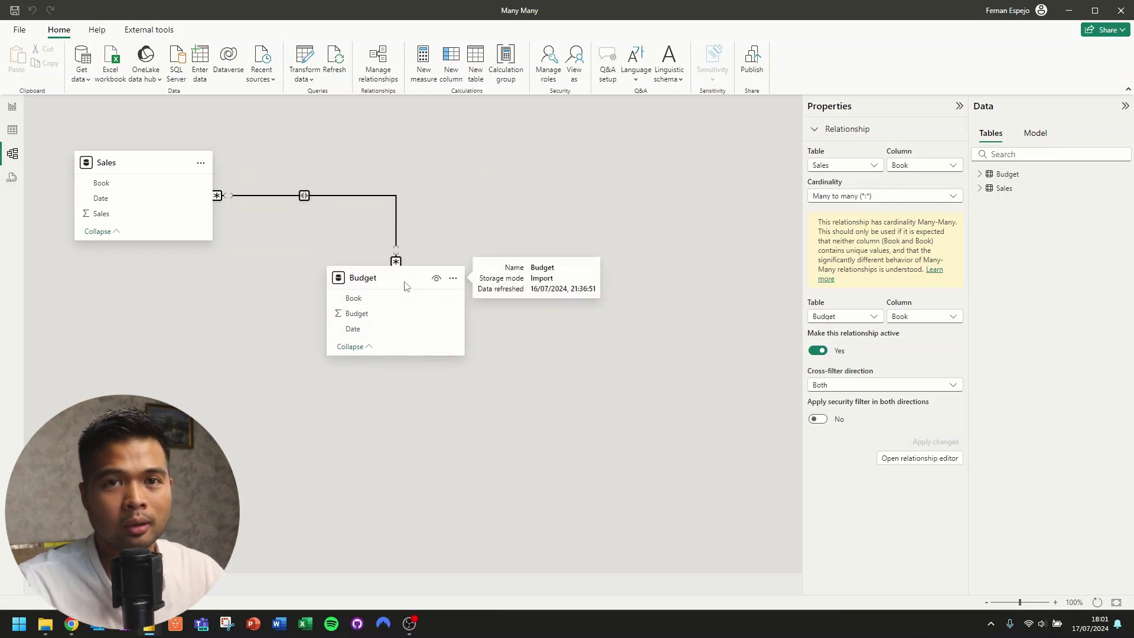
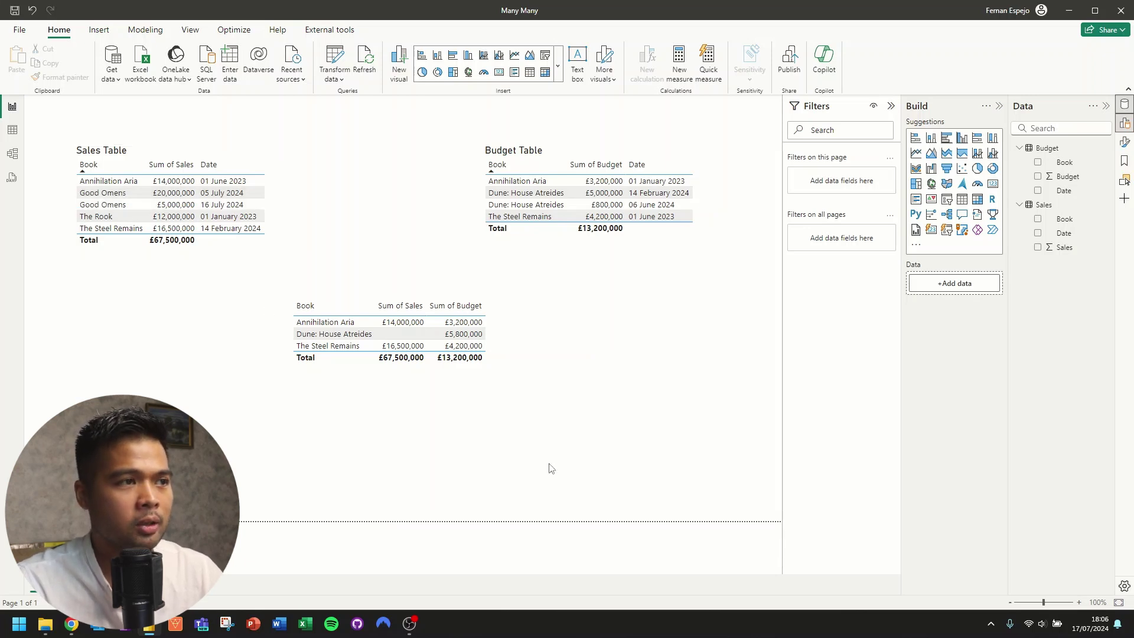
- In the table visual combining sales and budget, replace the Budget table's Book column with Book from the Sales table
left_click(438, 431)
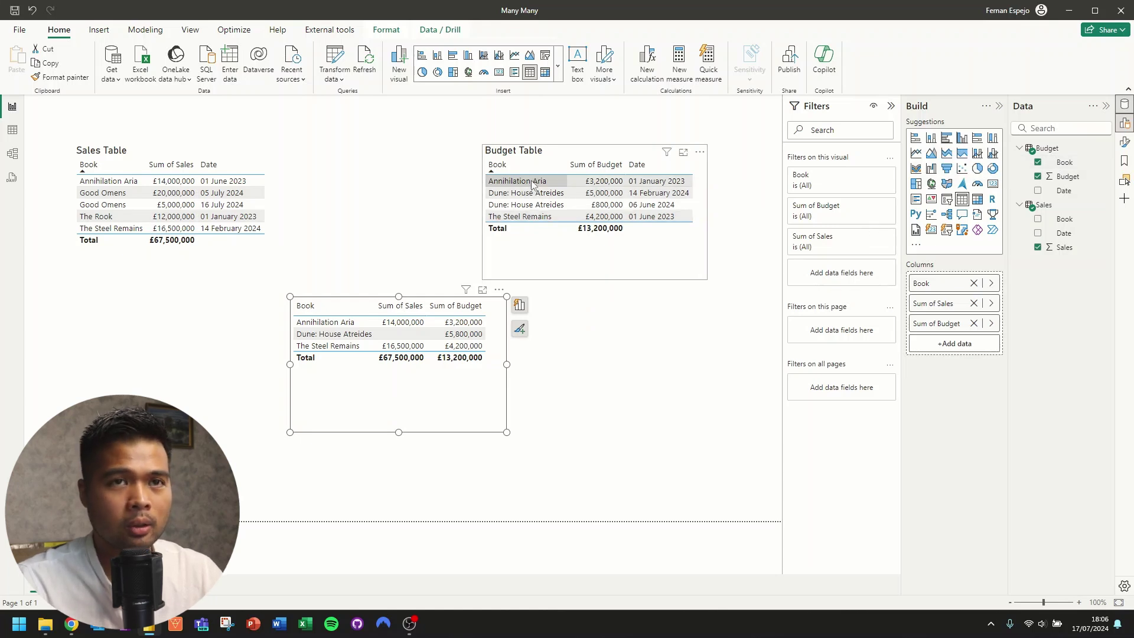
left_click(974, 284)
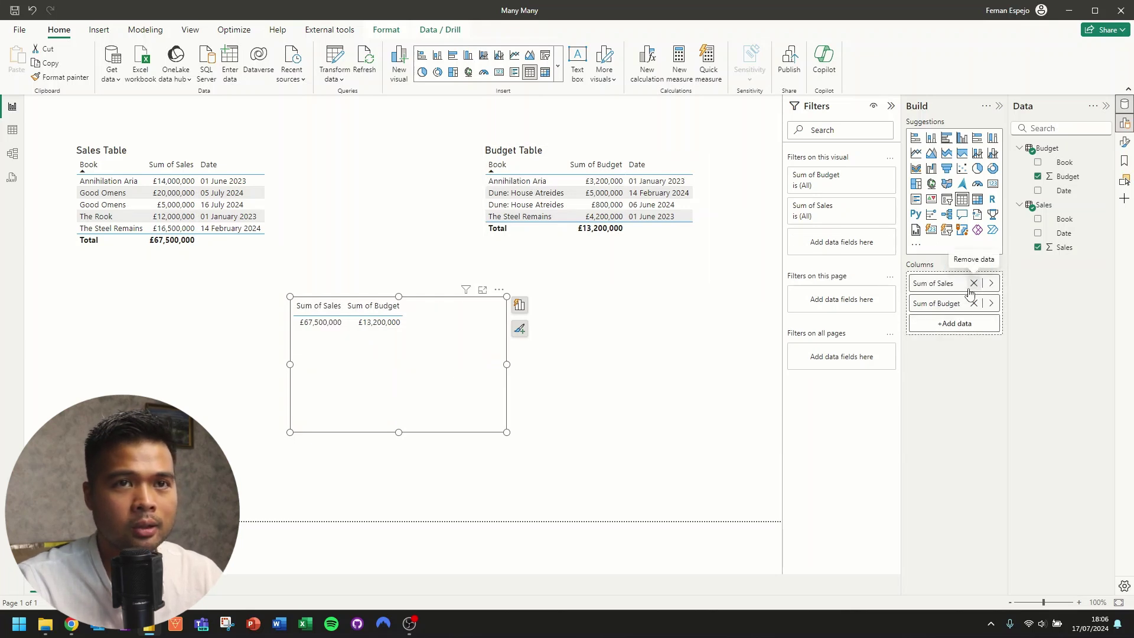
left_click_drag(1073, 218, 948, 277)
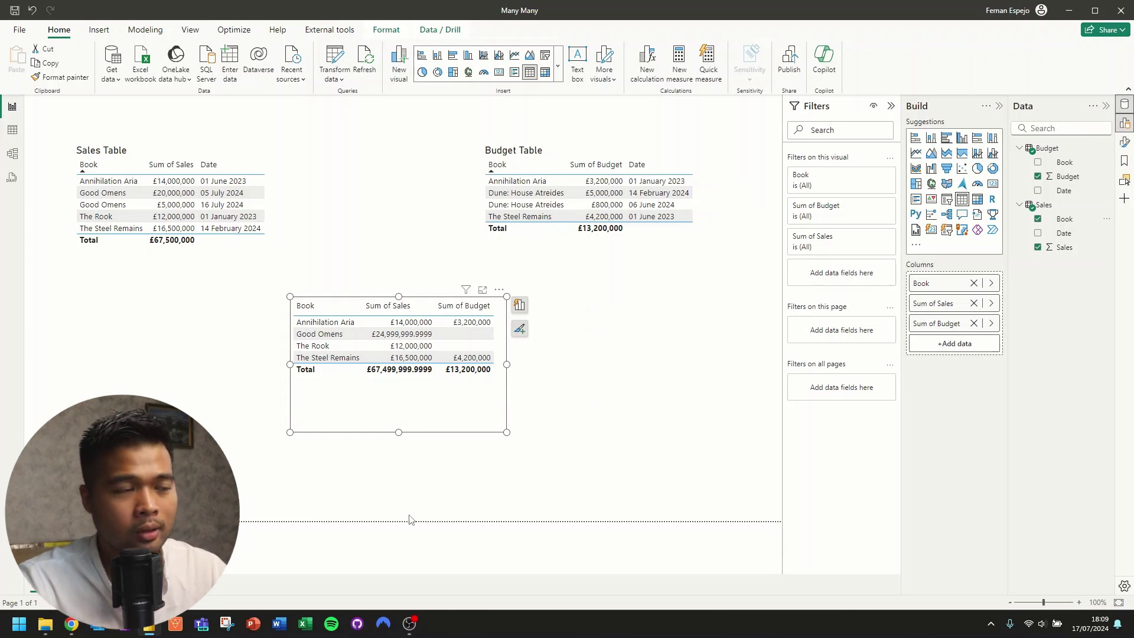
- Delete the table visual that combines Book, Sum of Sales and Sum of Budget from the report page
left_click(429, 447)
left_click(445, 429)
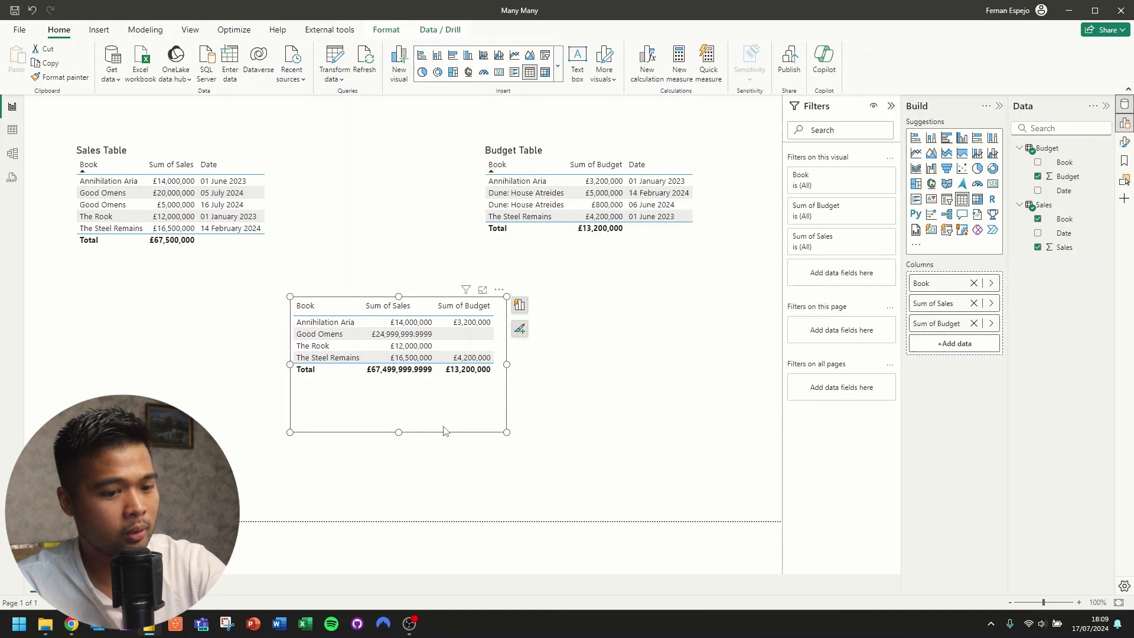
key("Delete")
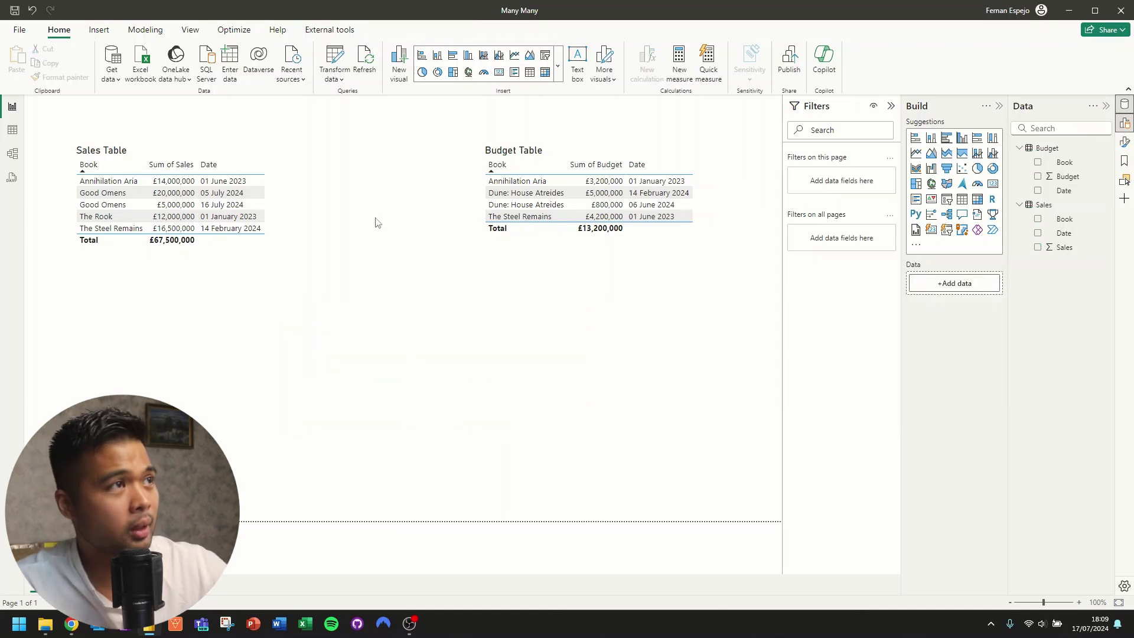
- In the Power Query Editor, append the Budget and Sales queries as a new query
left_click(342, 58)
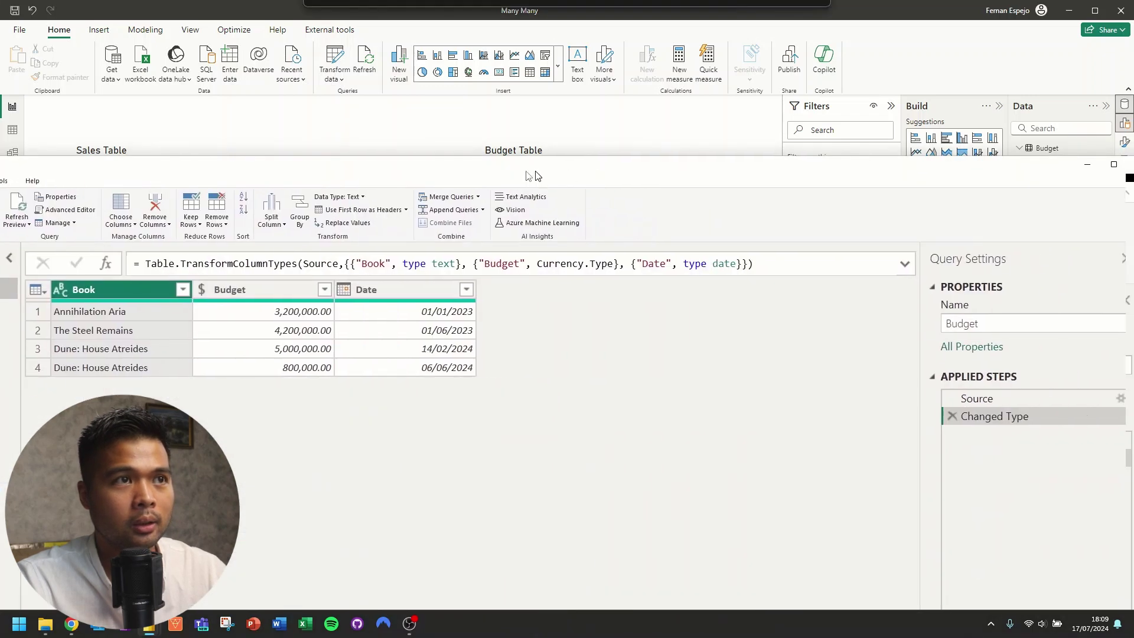
left_click(994, 157)
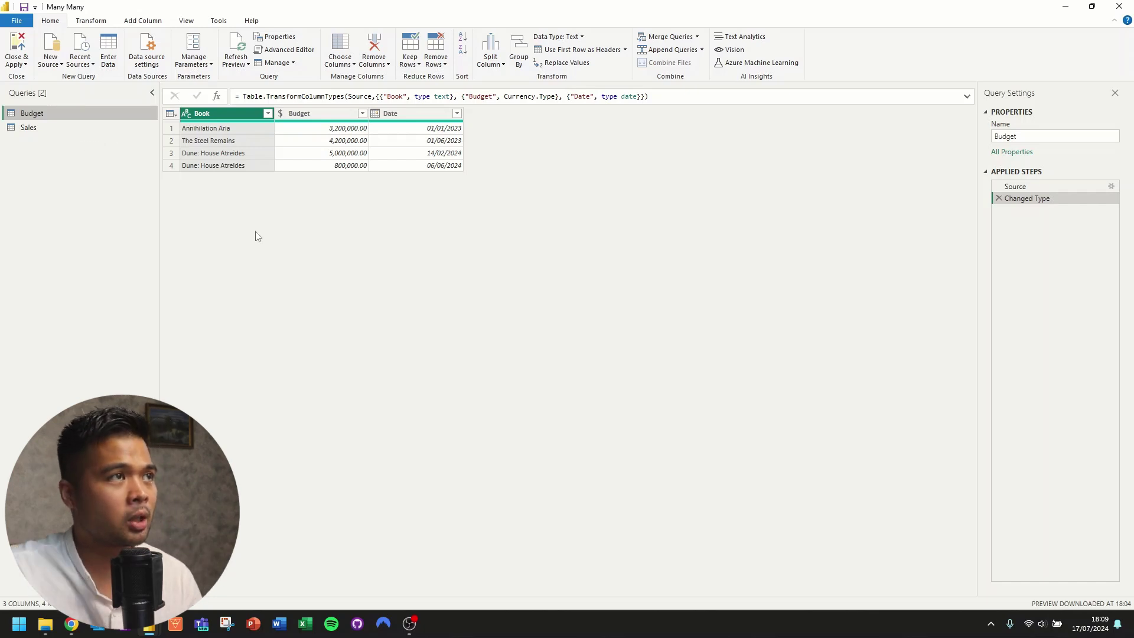
left_click(701, 50)
left_click(684, 77)
left_click(461, 346)
left_click(458, 369)
left_click(689, 371)
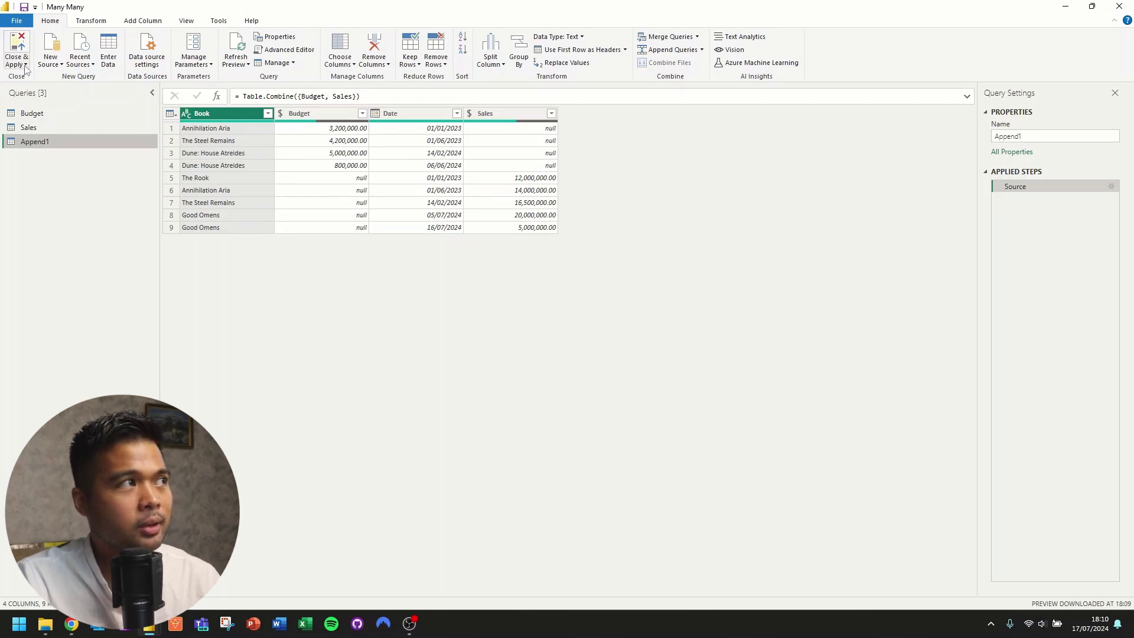
- Rename the appended query as Combined and apply the query changes to the report
double_click(36, 140)
type("Combined")
key("Return")
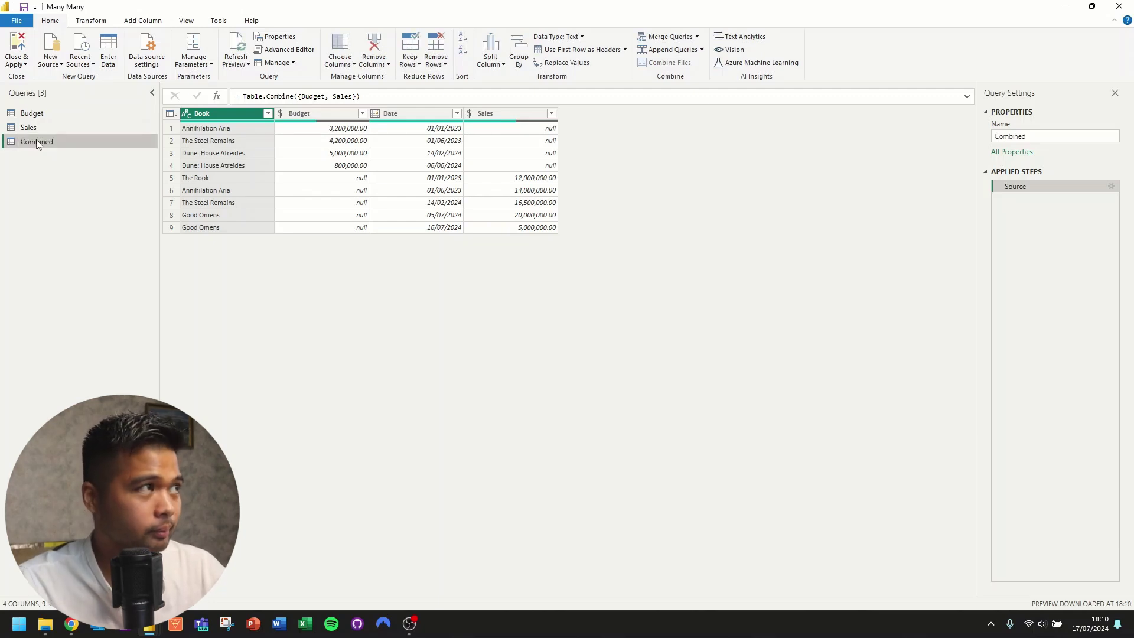
left_click(24, 46)
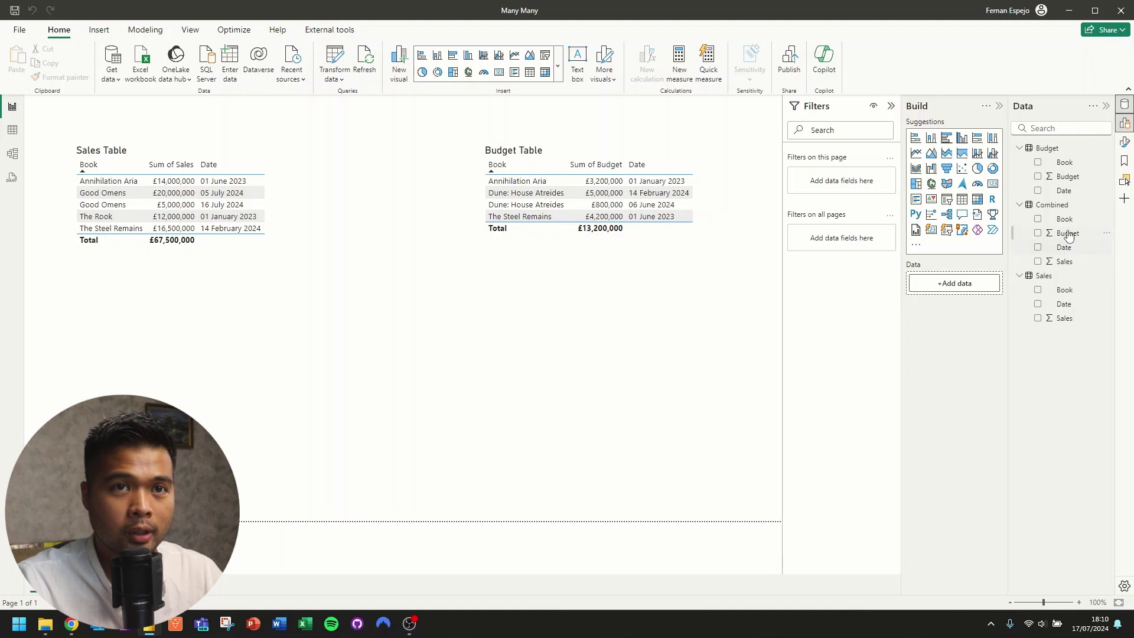
- Build a table visual from the Combined table's Book, Sales and Budget fields and place it below the two existing tables
left_click_drag(1064, 219, 388, 354)
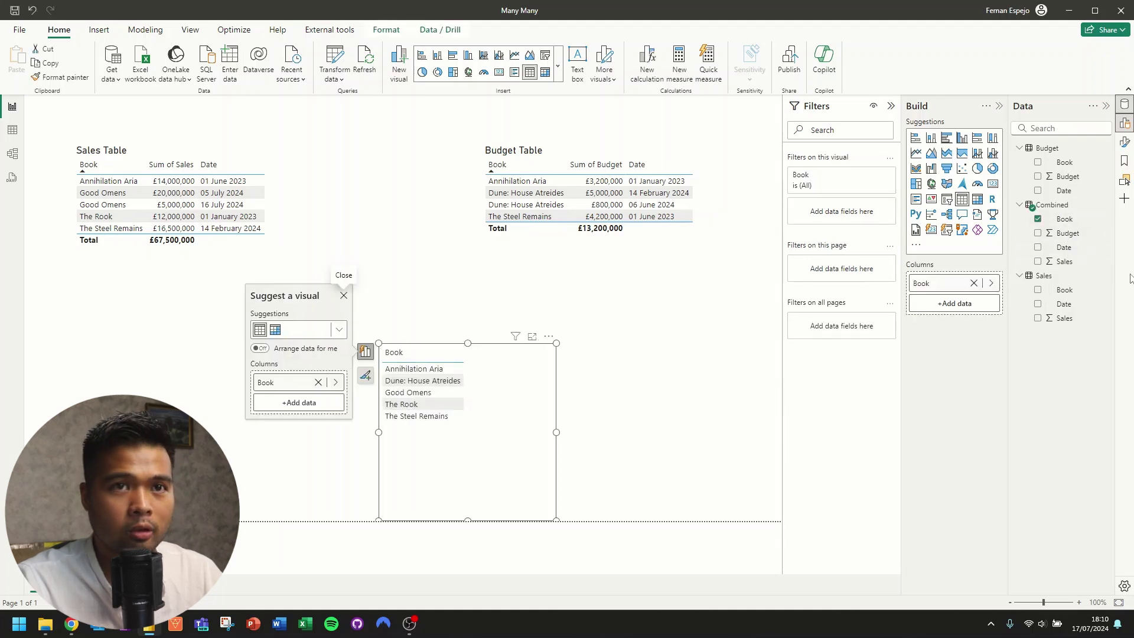
left_click_drag(1065, 261, 521, 477)
left_click_drag(1063, 234, 508, 436)
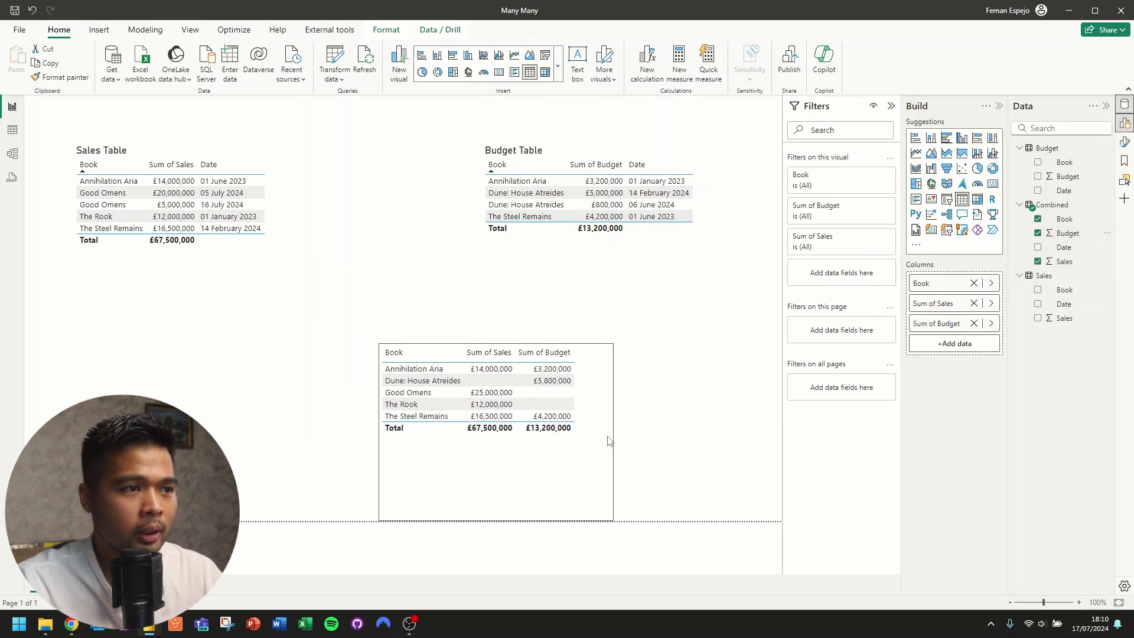
left_click_drag(485, 440, 489, 436)
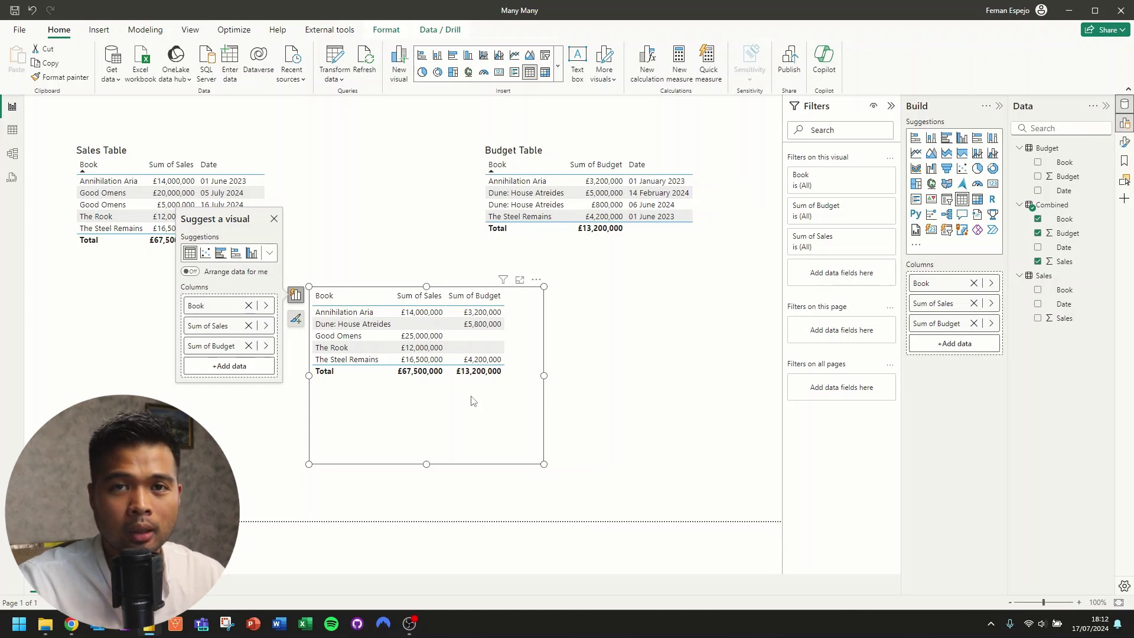
mouse_move(468, 393)
left_mouse_down()
mouse_move(501, 425)
mouse_move(461, 403)
left_mouse_up()
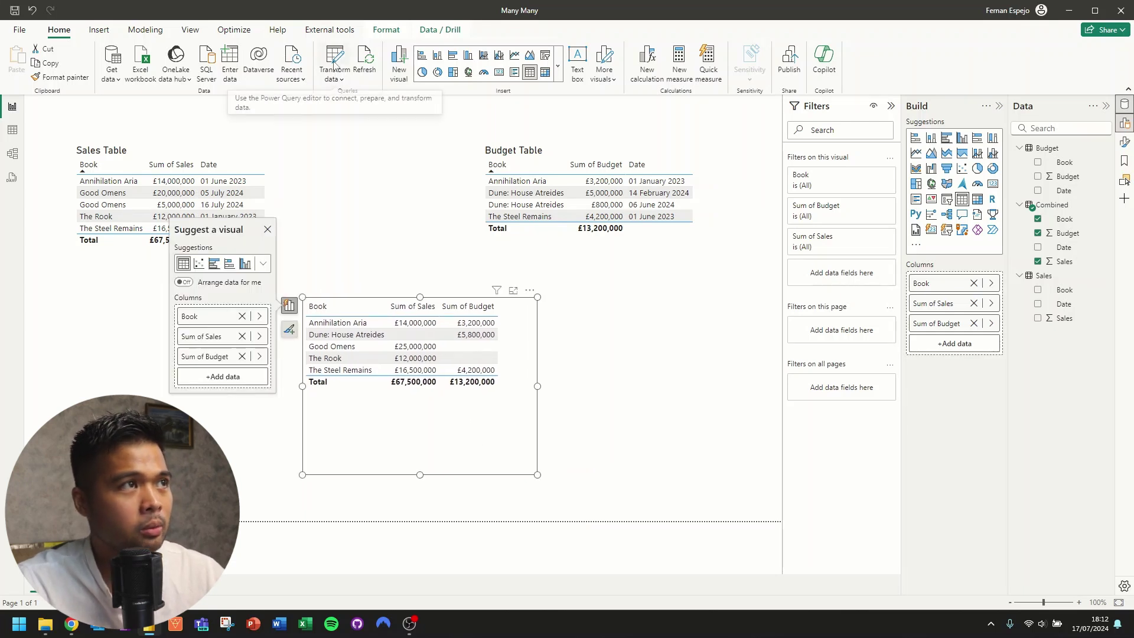
- Delete the table visual built from the Combined table
left_click(470, 382)
key("Delete")
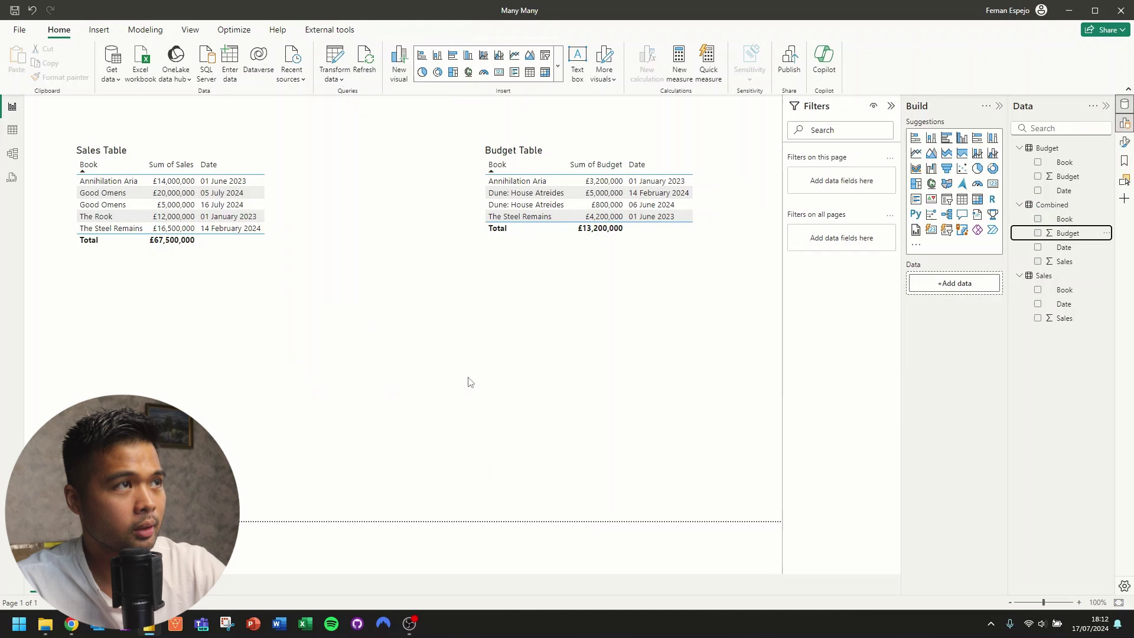
- In the Power Query Editor, rename the Combined query as Books
left_click(338, 59)
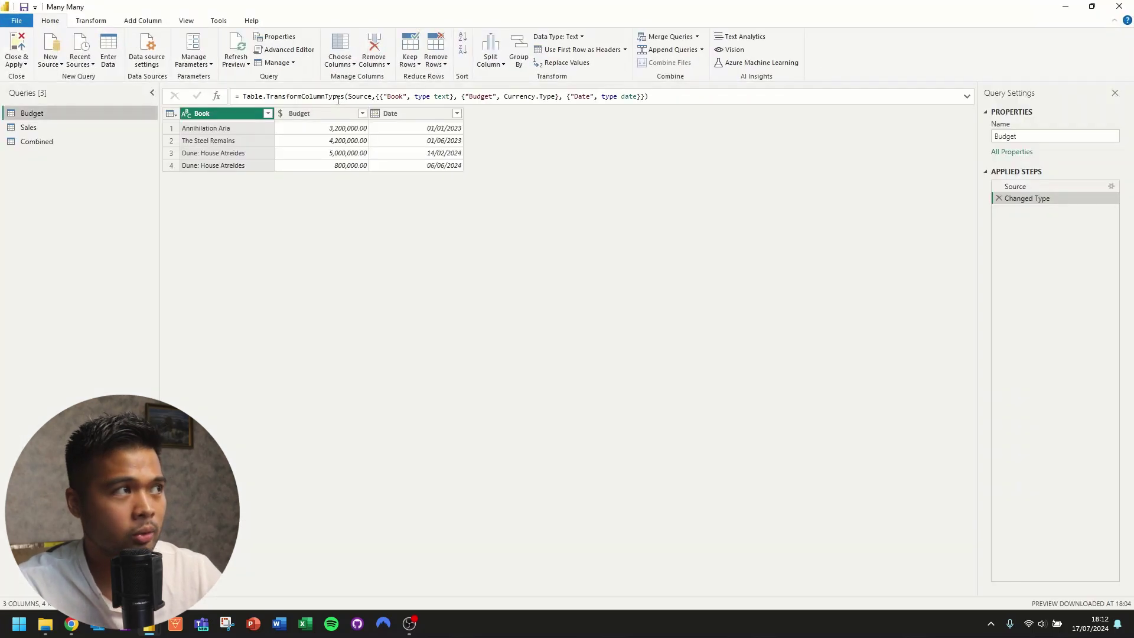
left_click(52, 143)
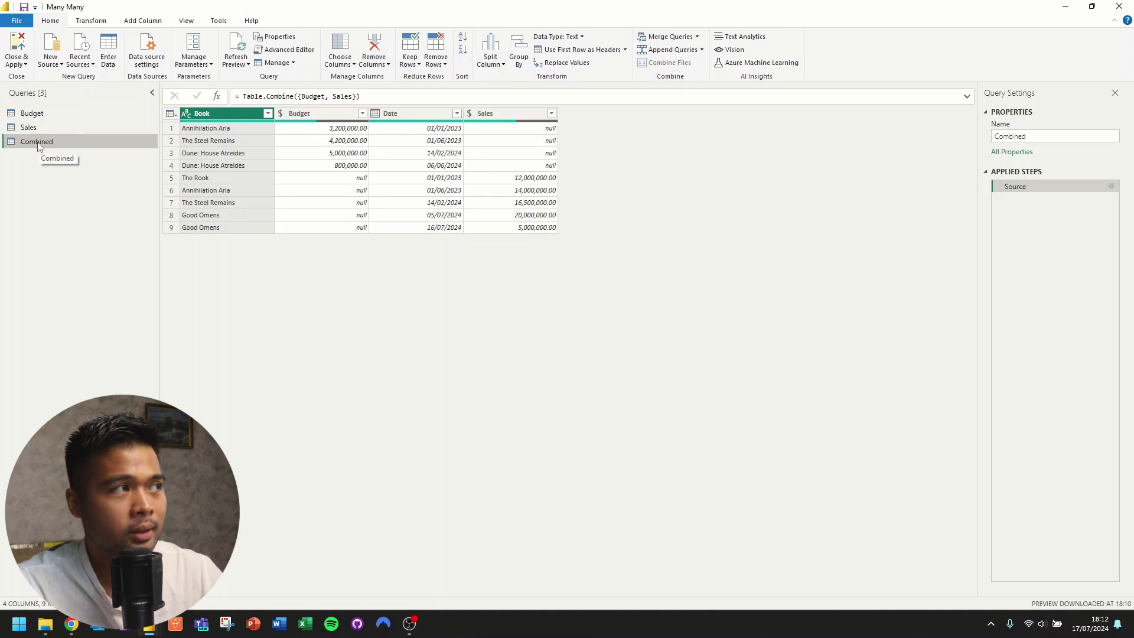
right_click(37, 143)
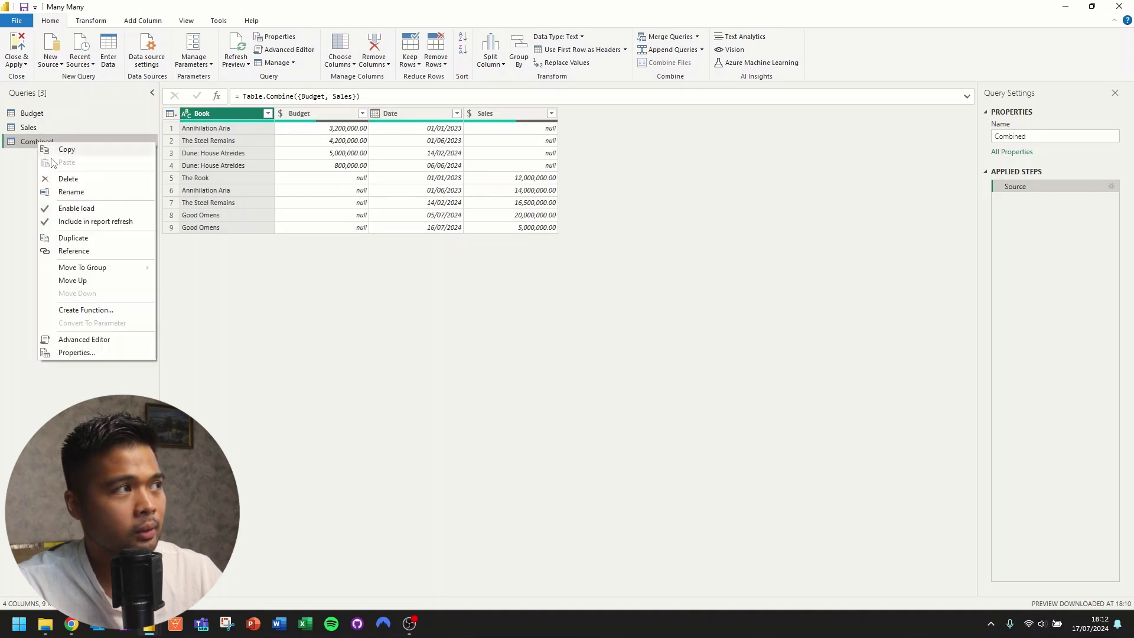
left_click(72, 193)
type("Books")
key("Return")
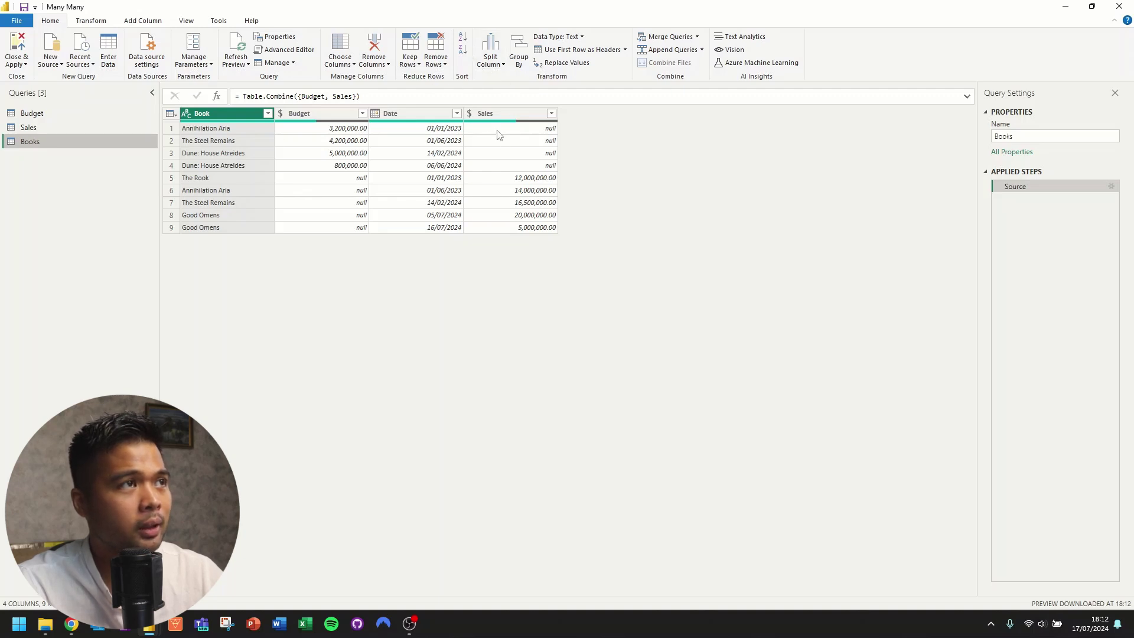
- Group the Books query by the Book column with a basic Count Rows aggregation named Count
left_click(519, 50)
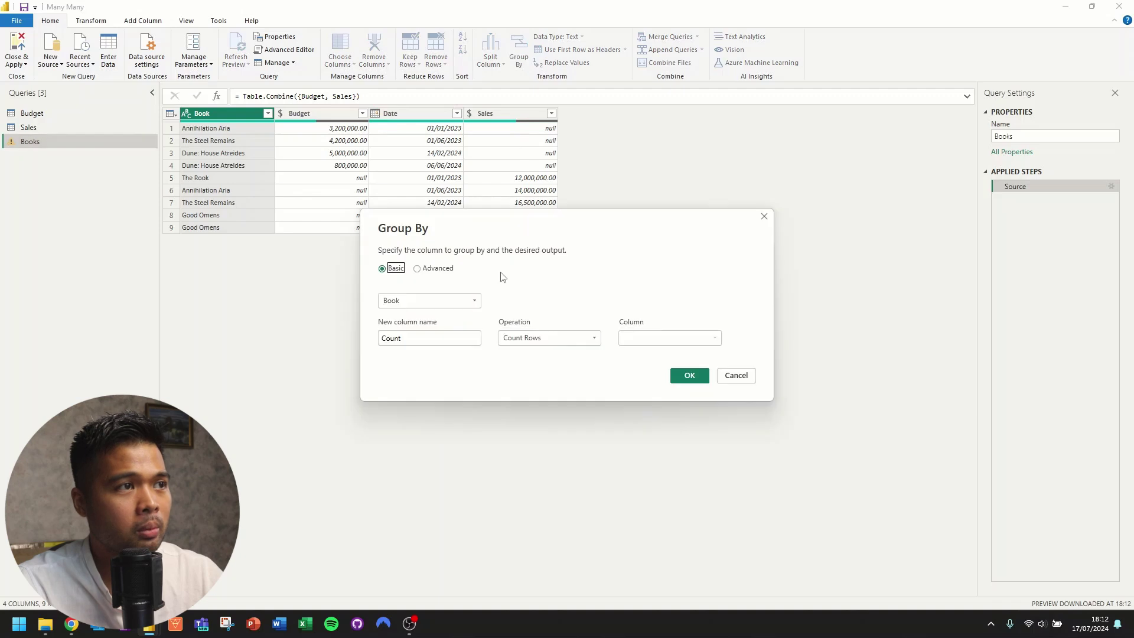
left_click(444, 270)
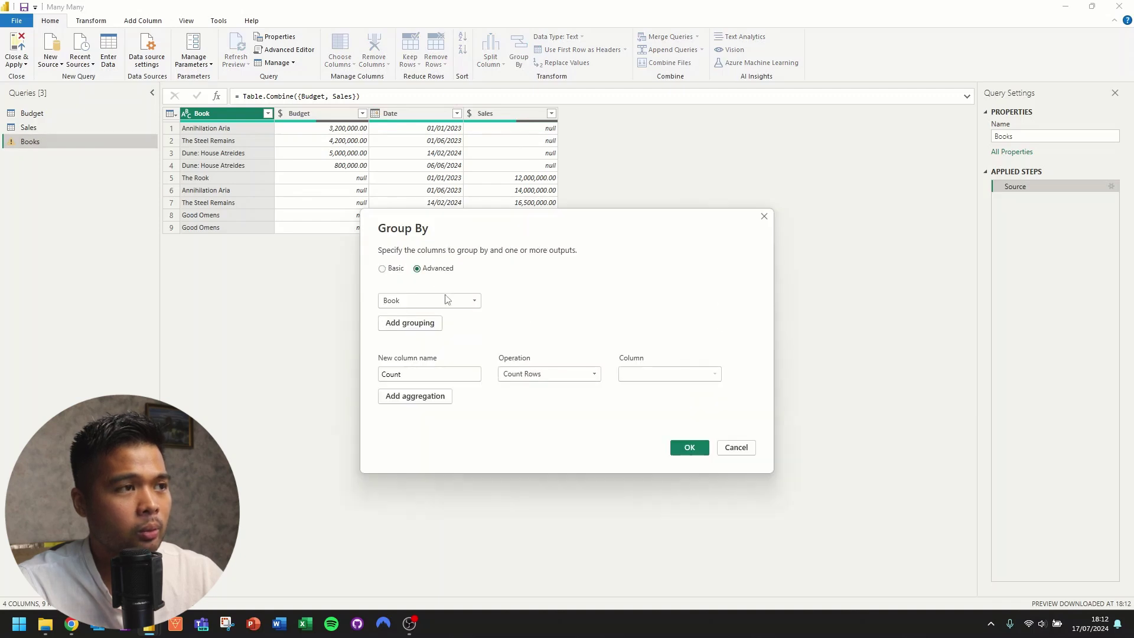
left_click(730, 375)
left_click(656, 415)
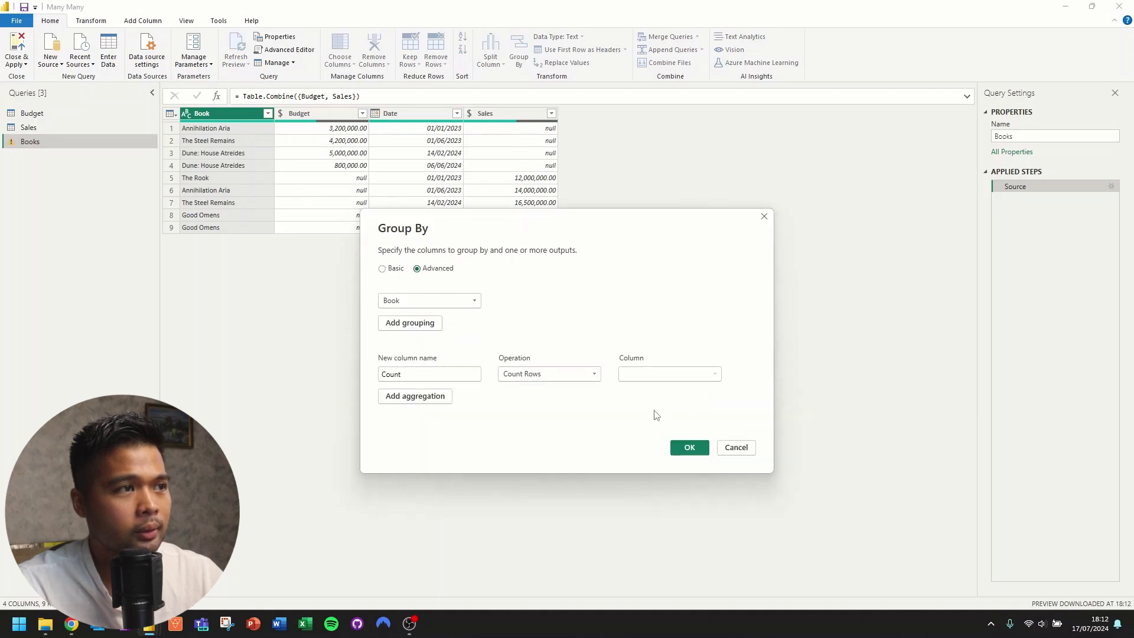
left_click(393, 269)
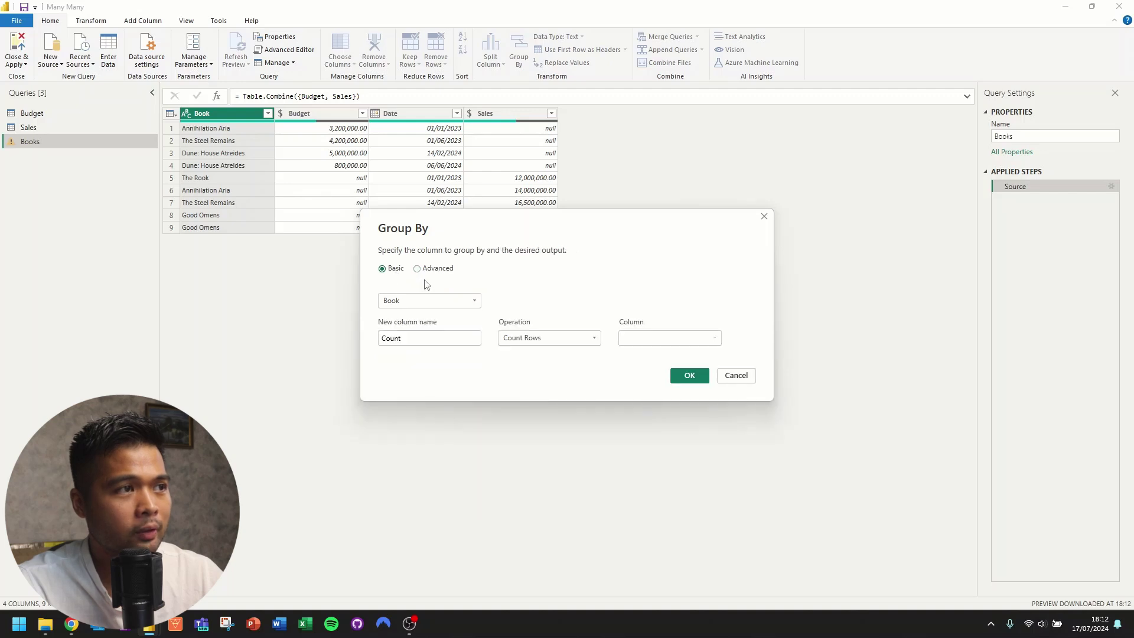
left_click(689, 376)
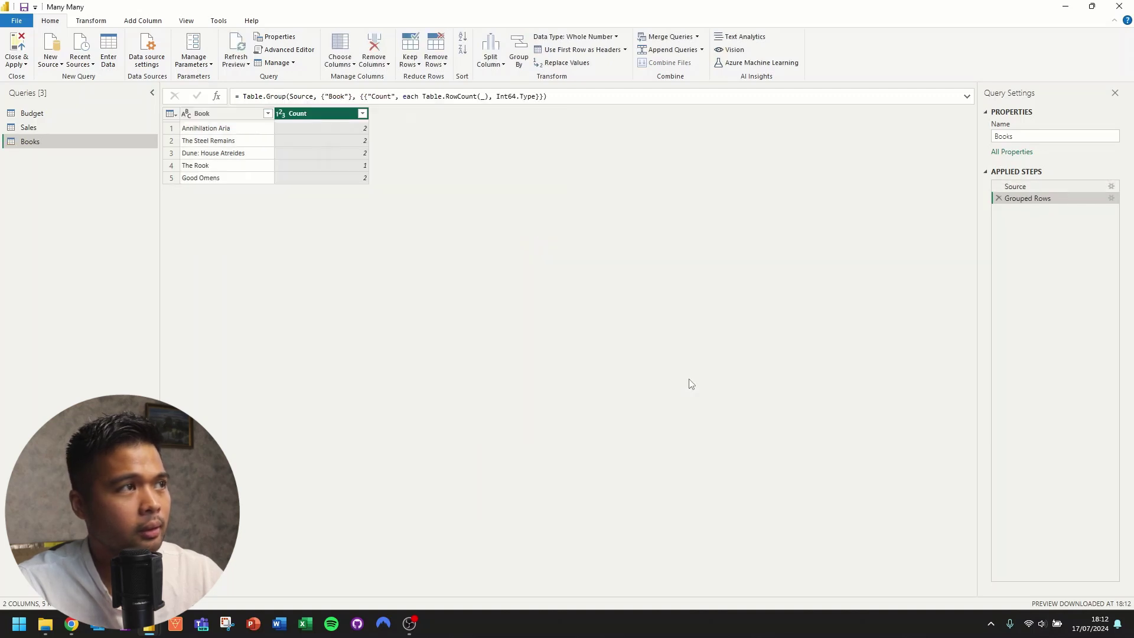
- Remove the Count column from the Books query and apply the query changes to the report
left_click(233, 109)
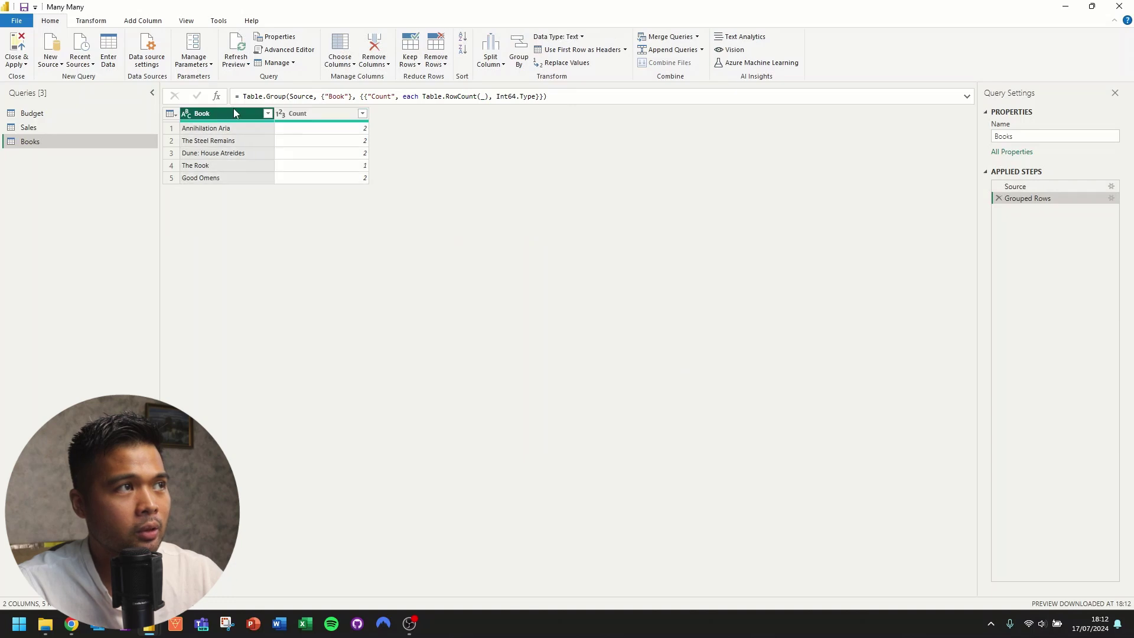
left_click(318, 108)
right_click(319, 108)
left_click(352, 132)
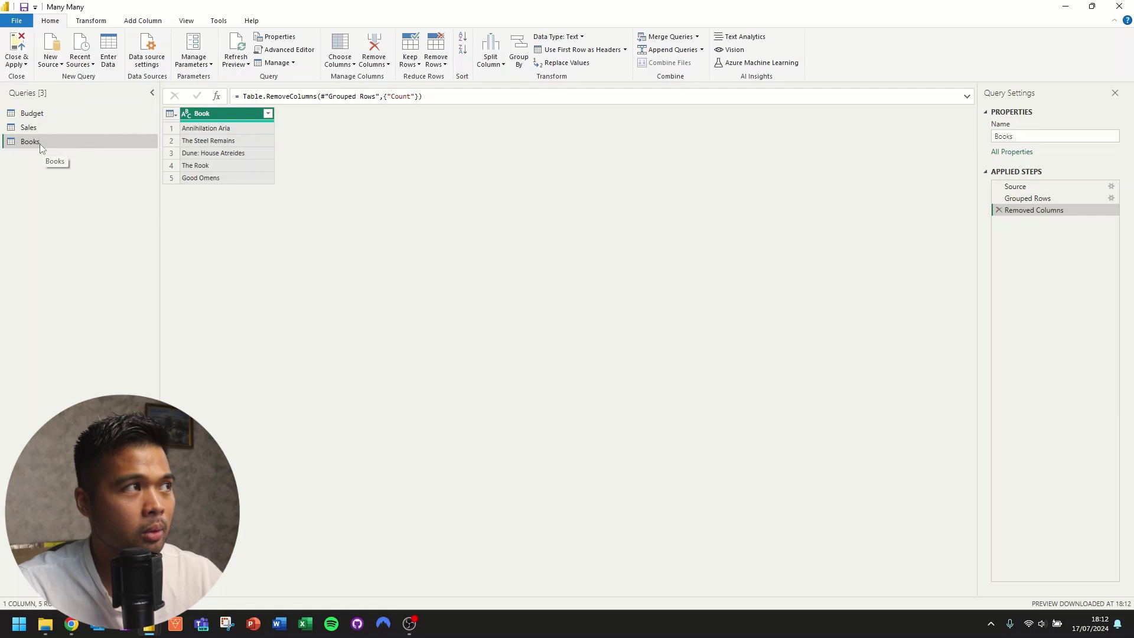
left_click(18, 50)
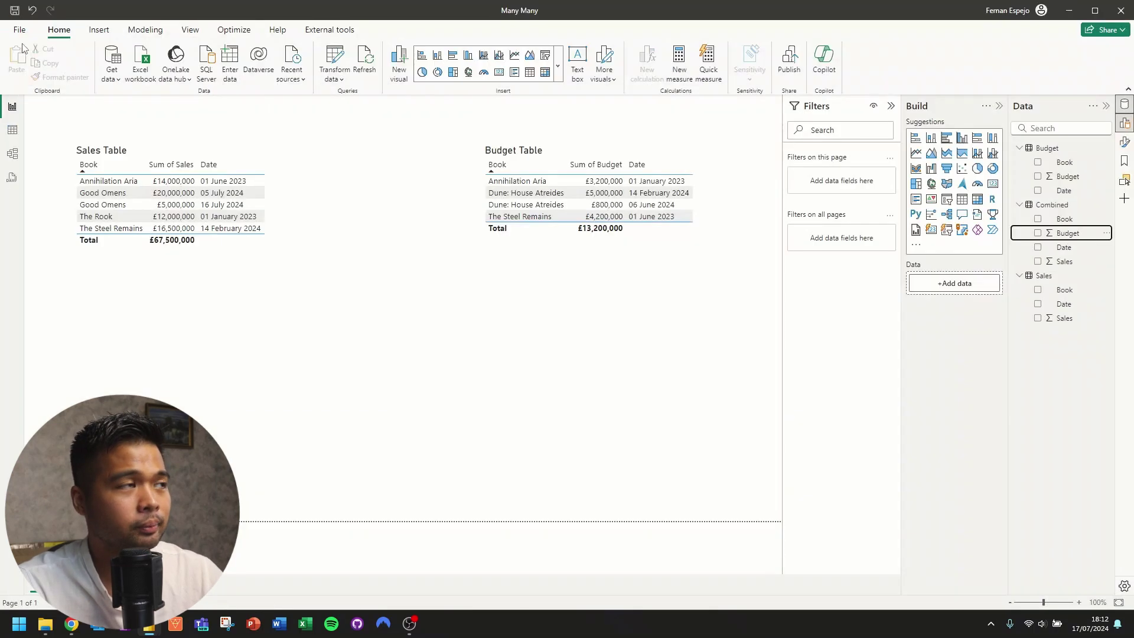
- In the model view, spread out the table cards and delete the direct relationship between Sales and Budget
left_click(12, 153)
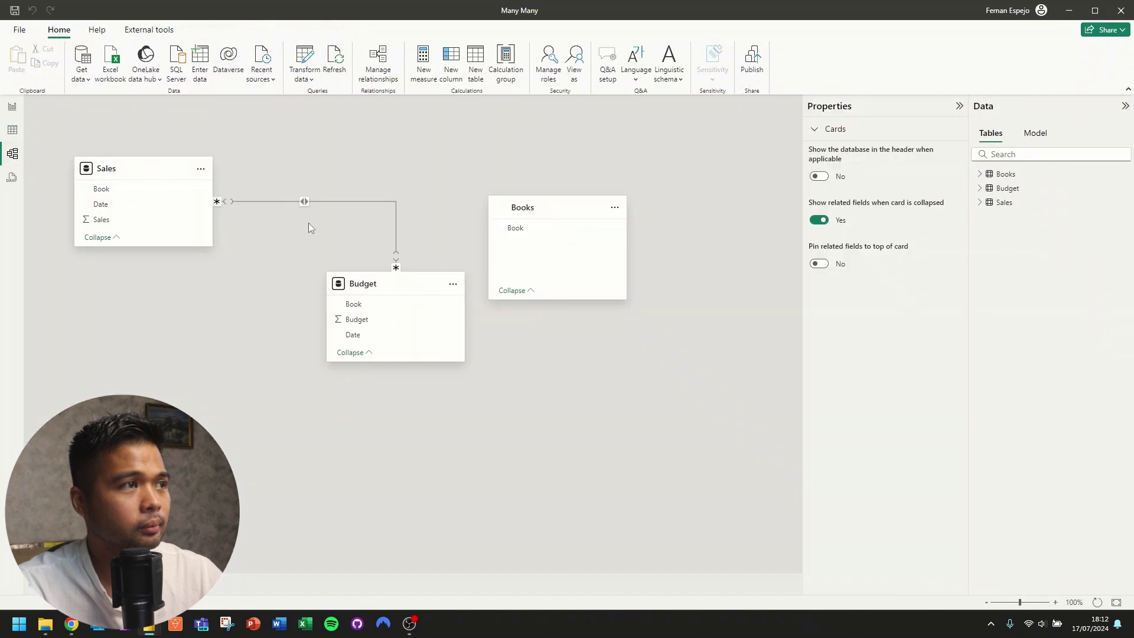
left_click_drag(519, 207, 214, 336)
left_click_drag(384, 289, 545, 251)
left_click_drag(139, 160, 146, 198)
right_click(353, 260)
left_click(364, 264)
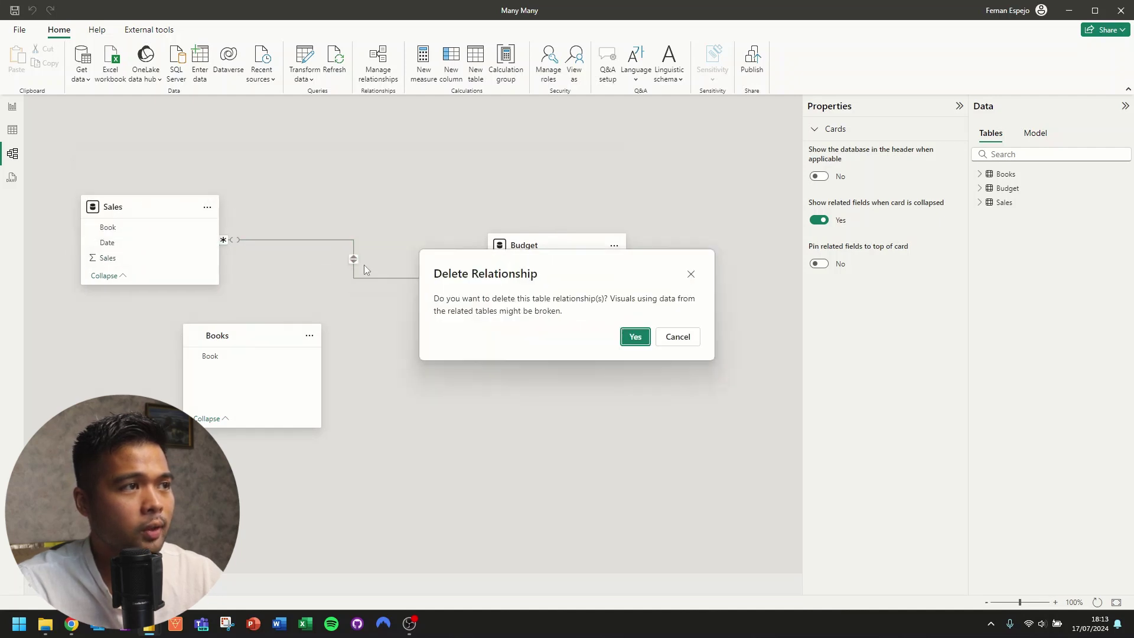
left_click(636, 337)
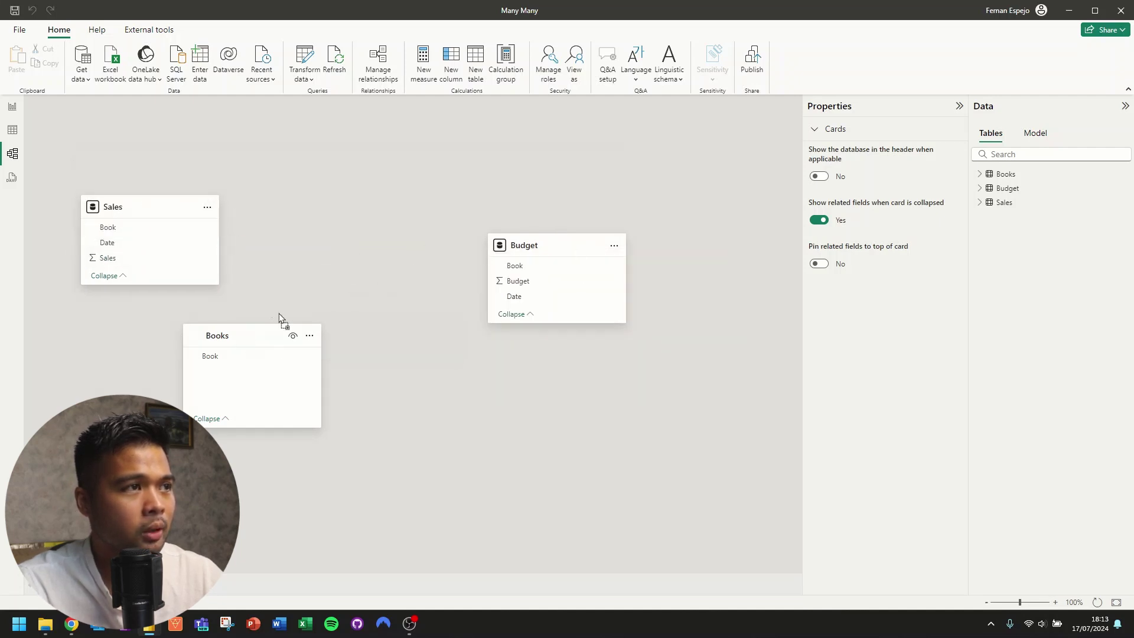
- Arrange the model diagram with the Books table above and between the Sales and Budget tables
left_click_drag(282, 324, 272, 179)
left_click_drag(154, 213, 228, 331)
left_click_drag(566, 251, 542, 333)
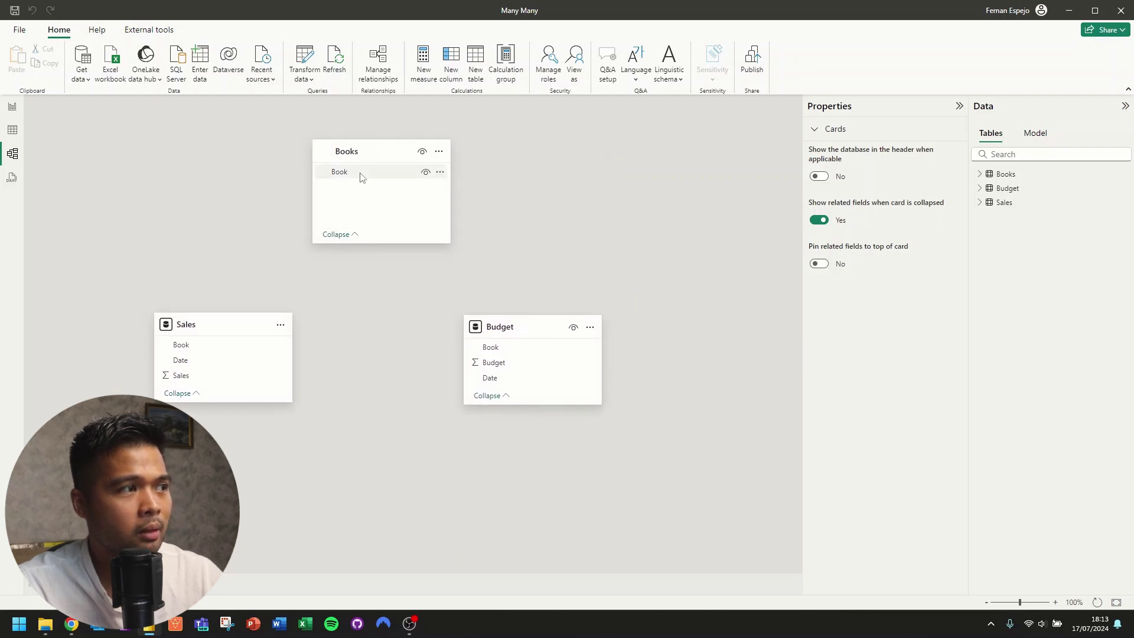
- Create active one-to-many, single-direction relationships from the Books table's Book column to the Book columns of Sales and Budget
left_click_drag(339, 171, 252, 352)
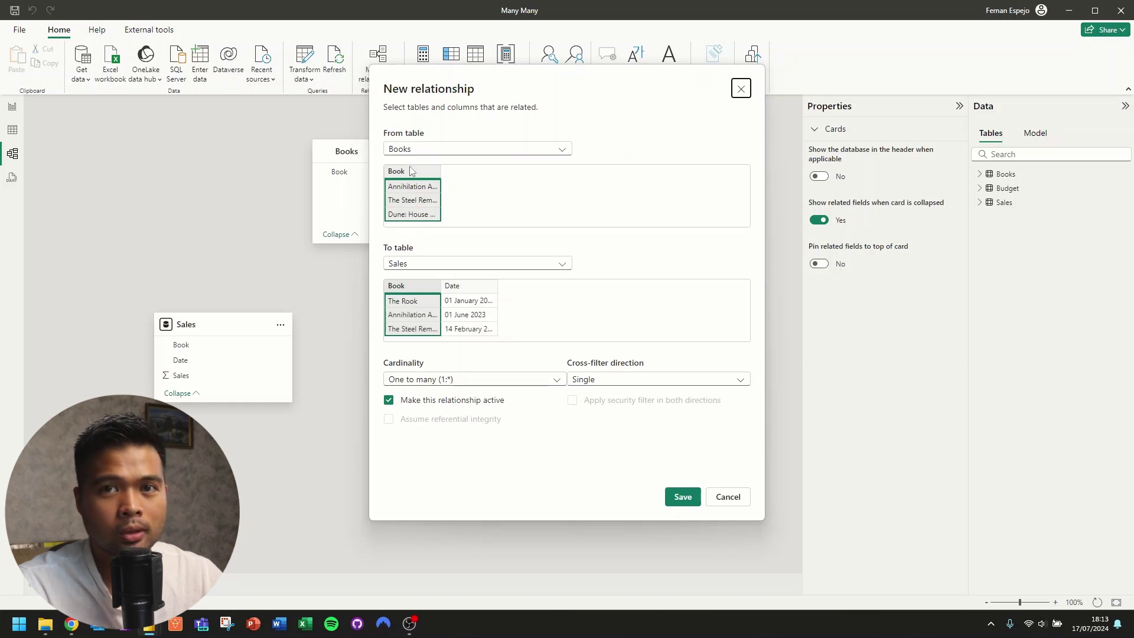
left_click(682, 497)
left_click_drag(351, 171, 524, 349)
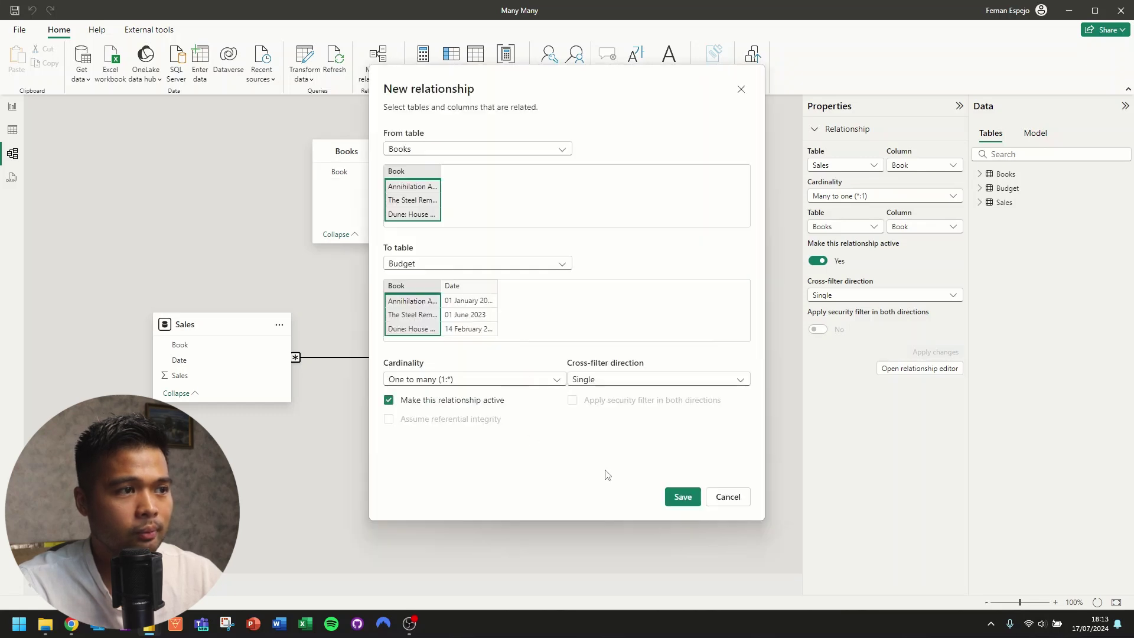
left_click(683, 497)
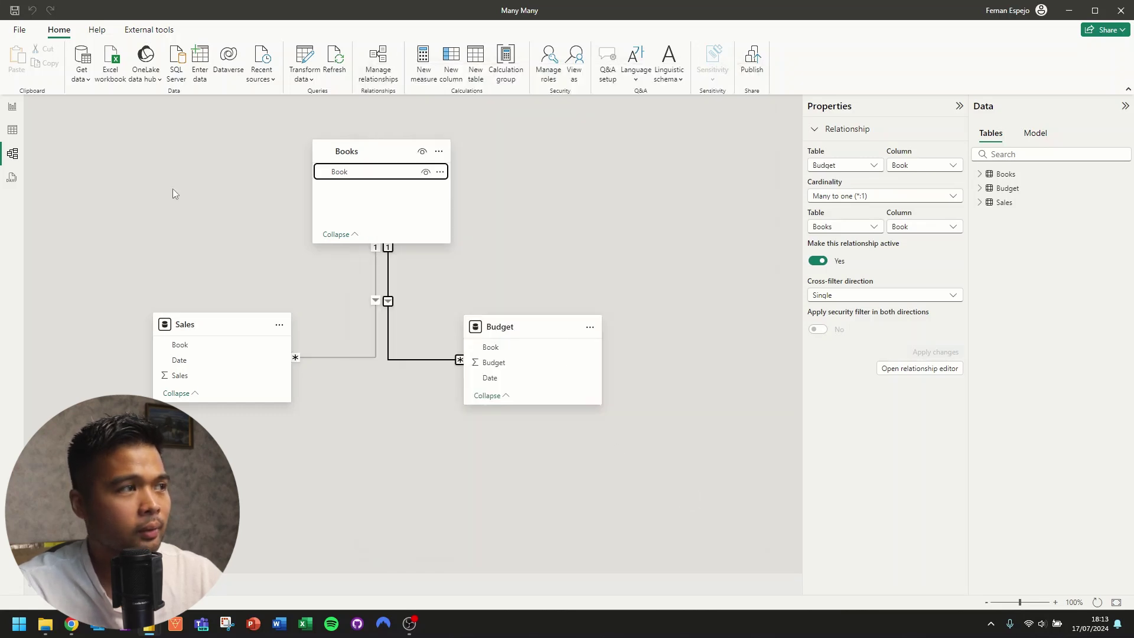
- In the report view, build a table visual from Books' Book, Sales' Sales and Budget's Budget fields, widened and placed below the existing tables
left_click(11, 107)
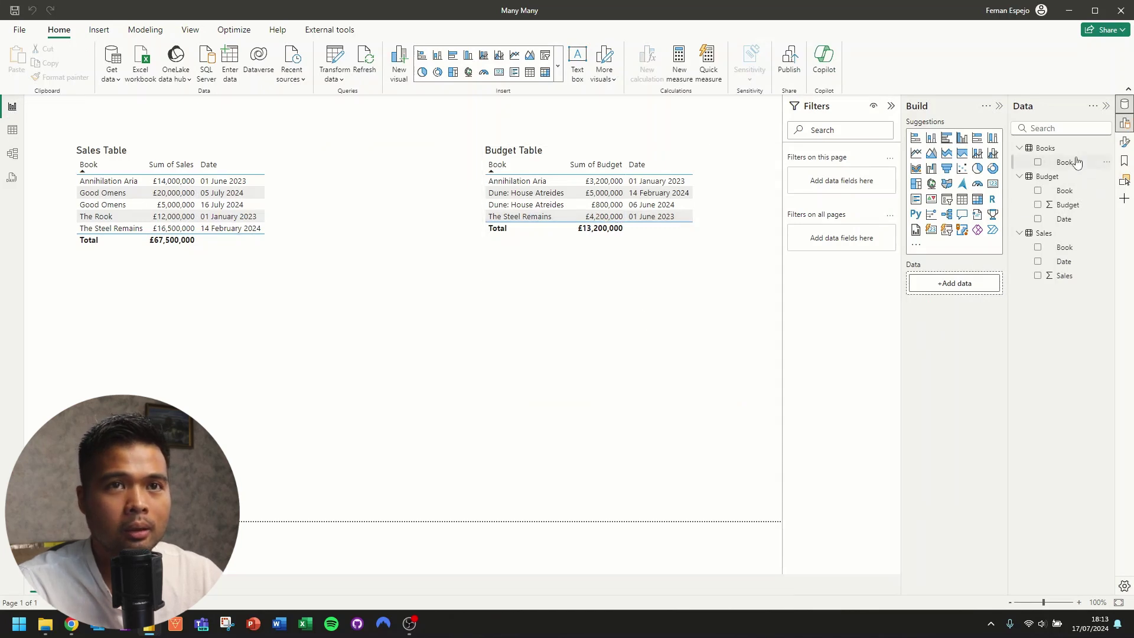
left_click_drag(1075, 162, 313, 328)
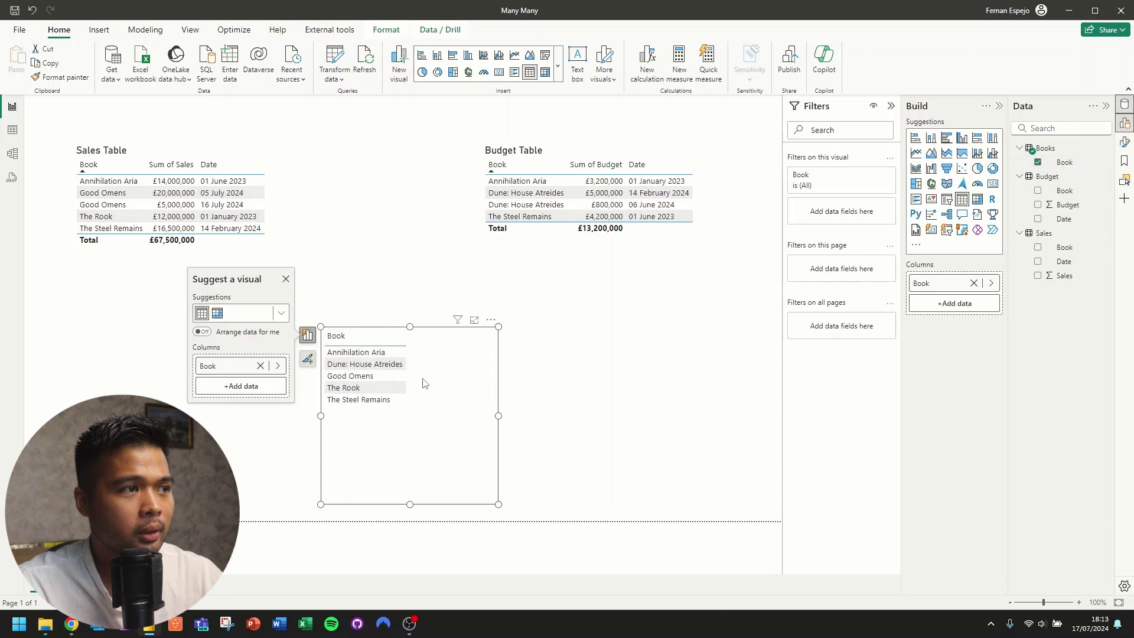
left_click(1038, 276)
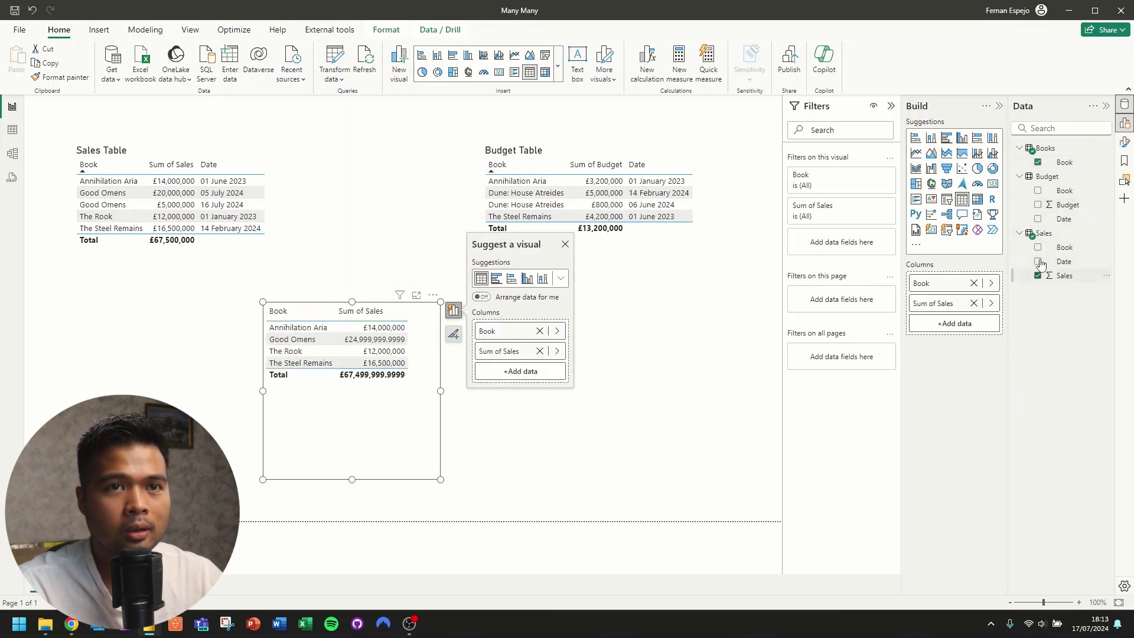
left_click(1038, 205)
left_click_drag(440, 390, 492, 394)
mouse_move(468, 435)
left_mouse_down()
mouse_move(480, 408)
mouse_move(472, 424)
mouse_move(483, 429)
left_mouse_up()
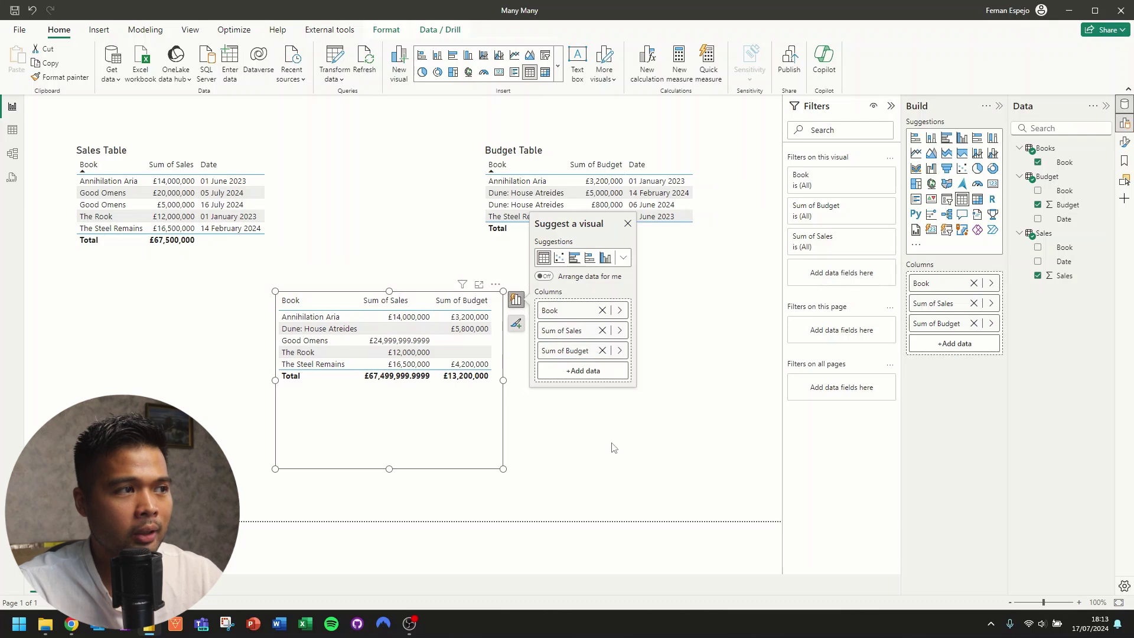
left_click(613, 406)
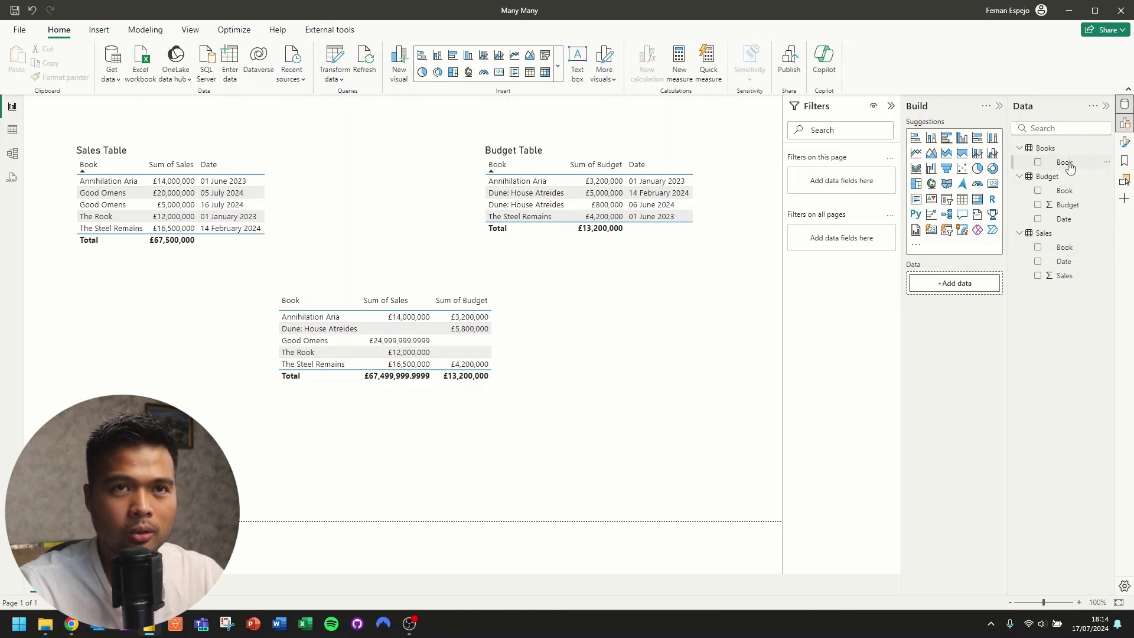
- Hide the Book fields of the Sales and Budget tables, check them in the model view and return to the report
right_click(1066, 250)
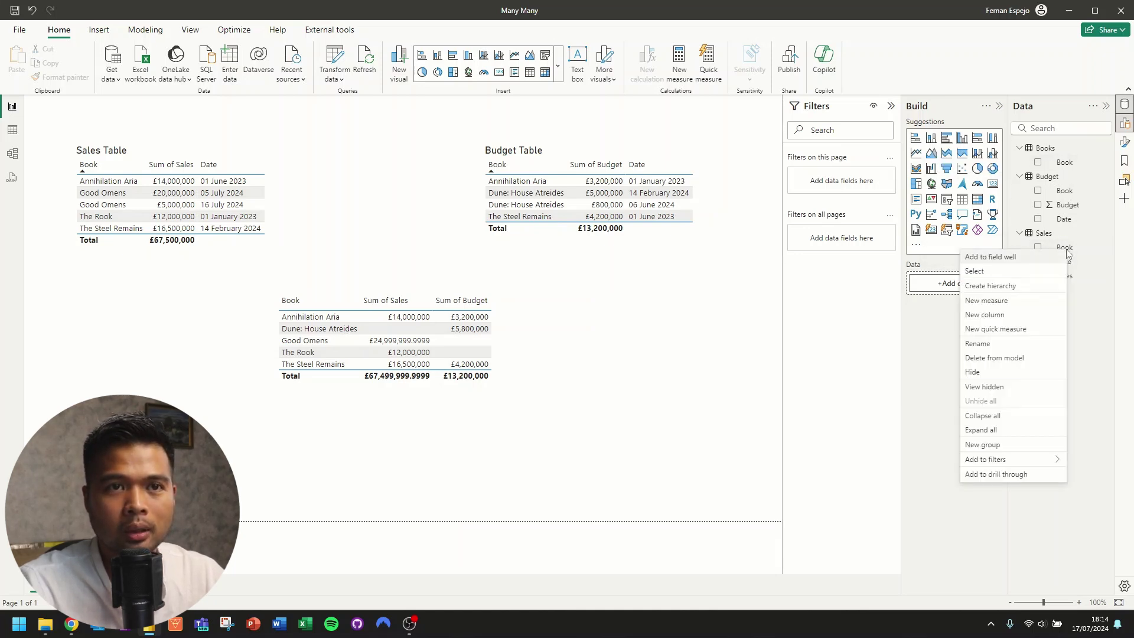
left_click(1001, 384)
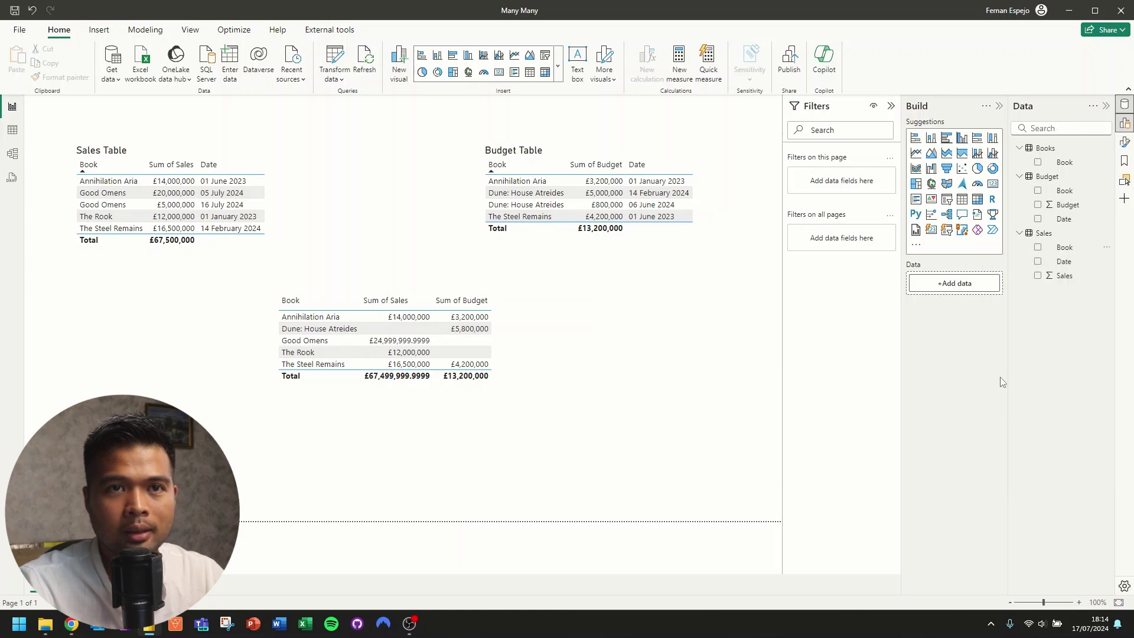
right_click(1068, 192)
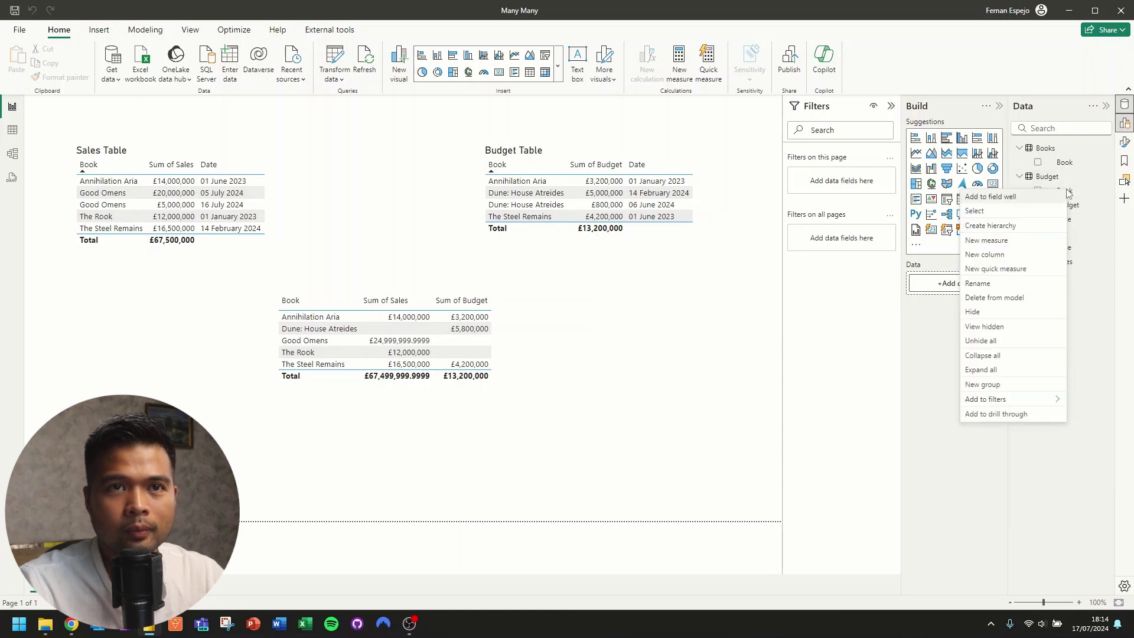
left_click(1002, 313)
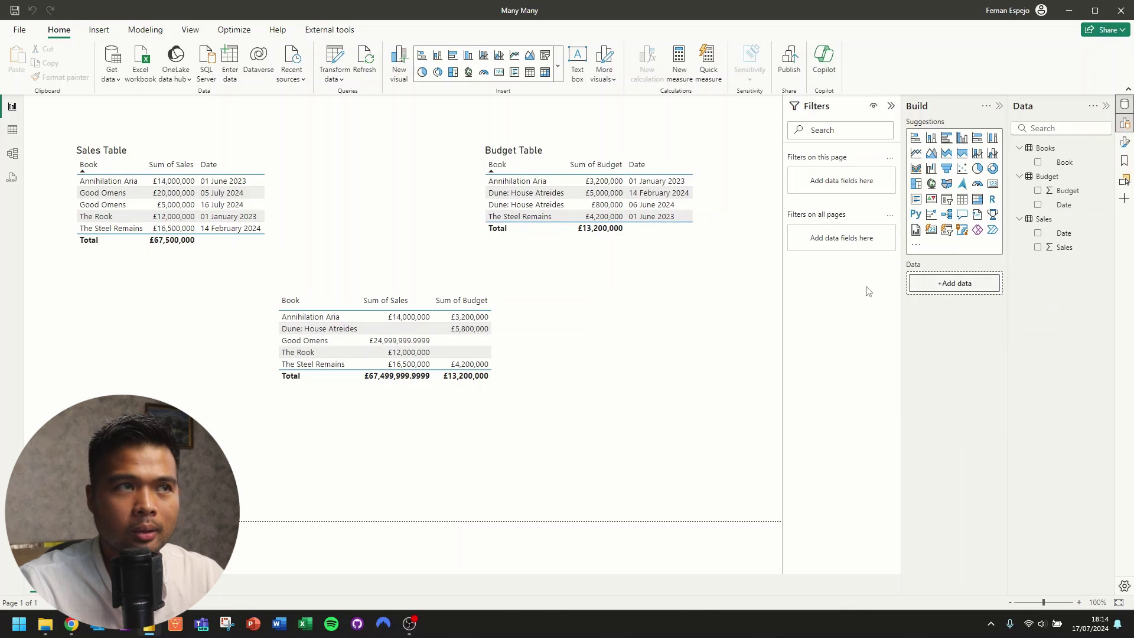
left_click(13, 154)
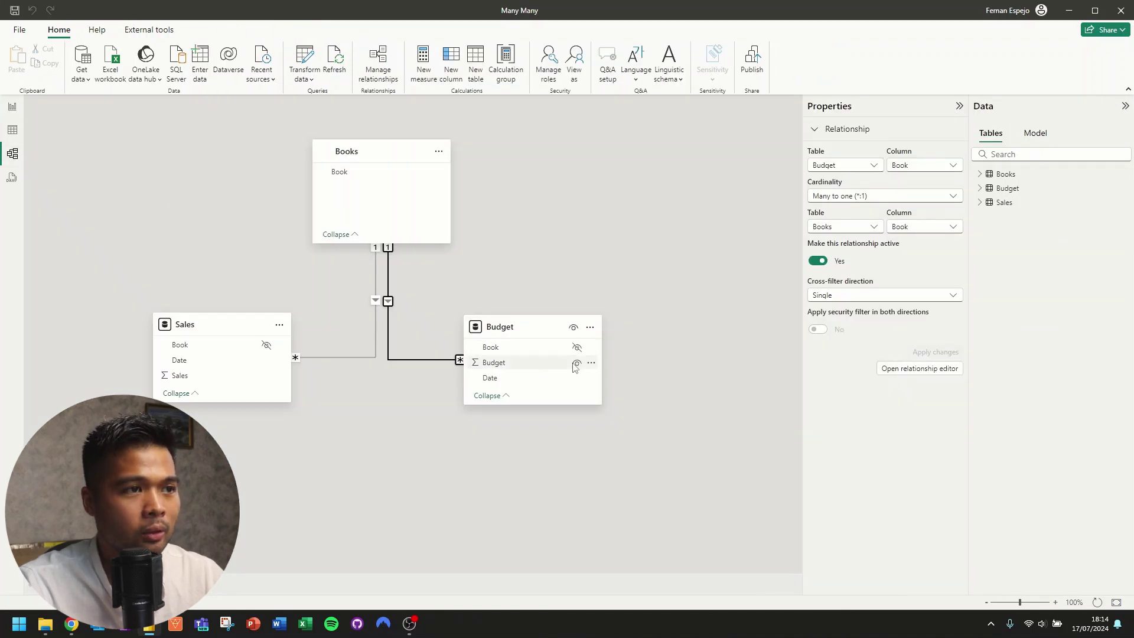
left_click(12, 106)
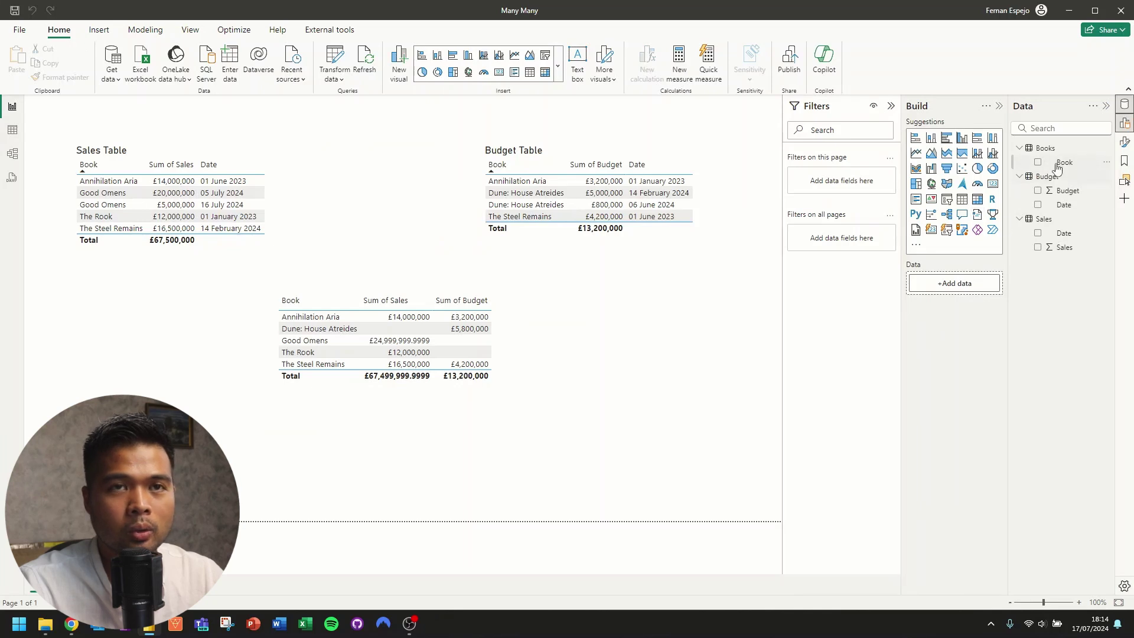